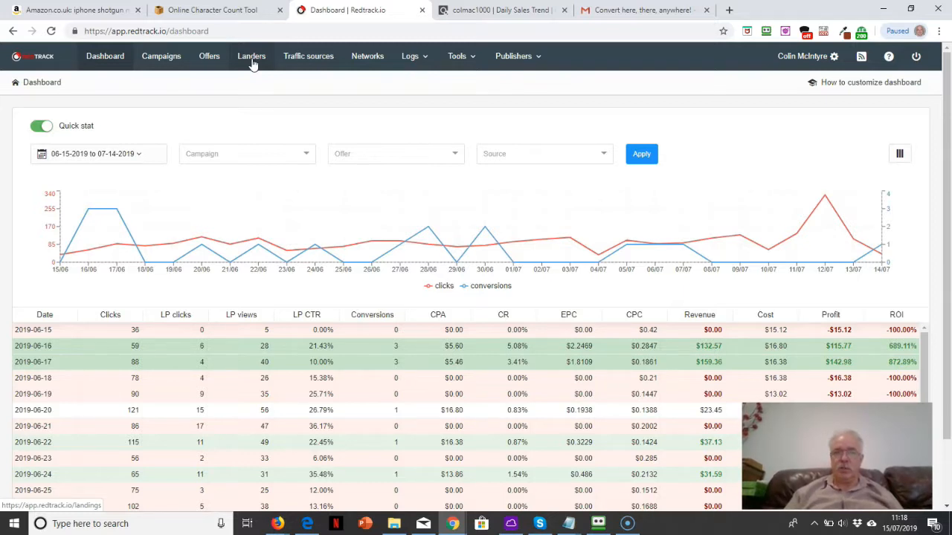
Start a new traffic source from the BingAds template, filtering the source catalog by "bing"
left_click(318, 60)
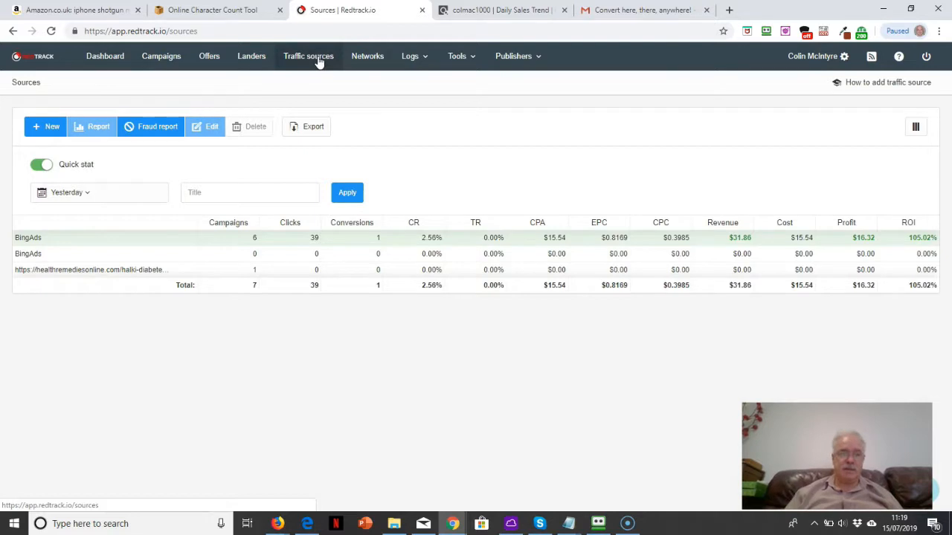
left_click(49, 127)
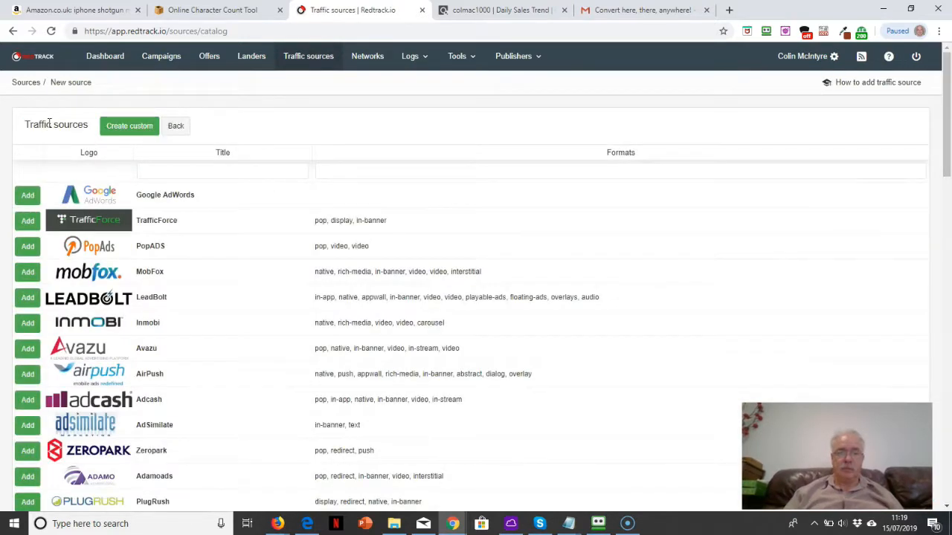
left_click(193, 171)
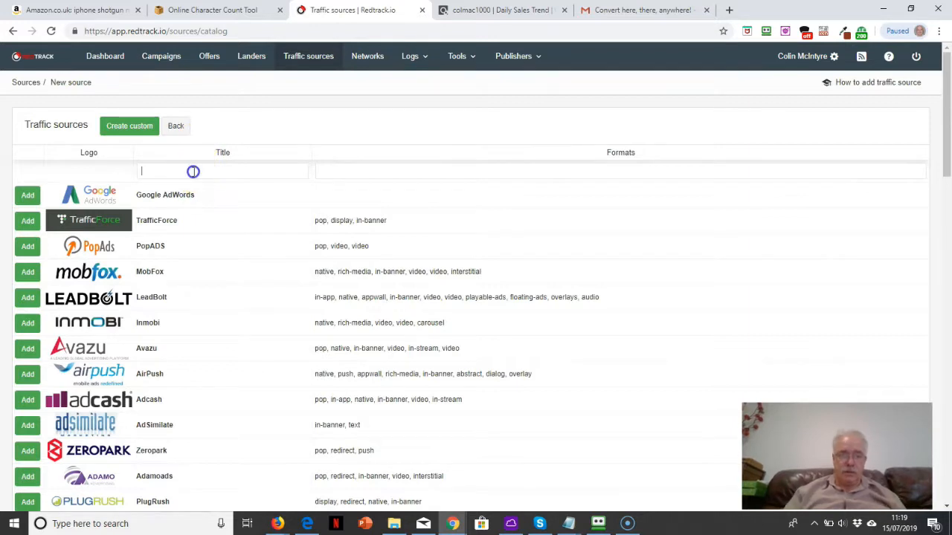
type("bin")
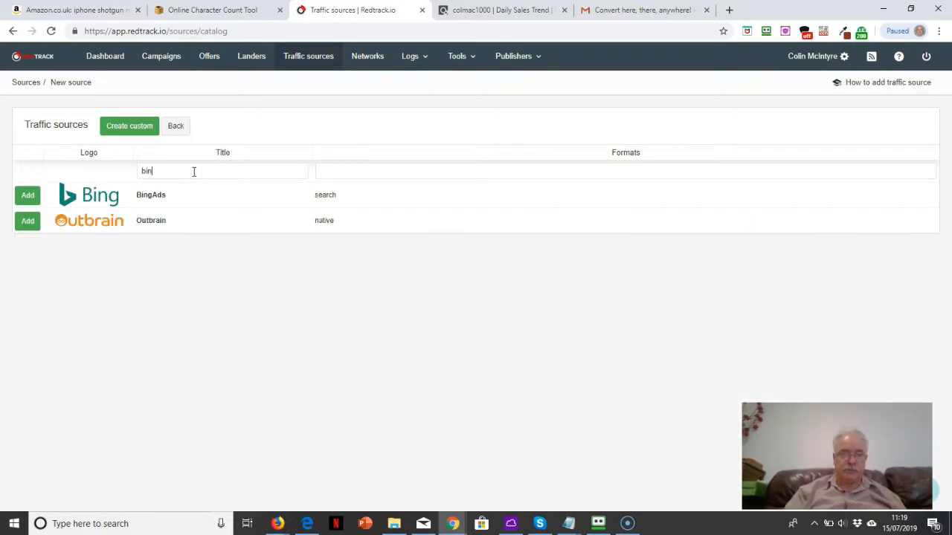
type("g")
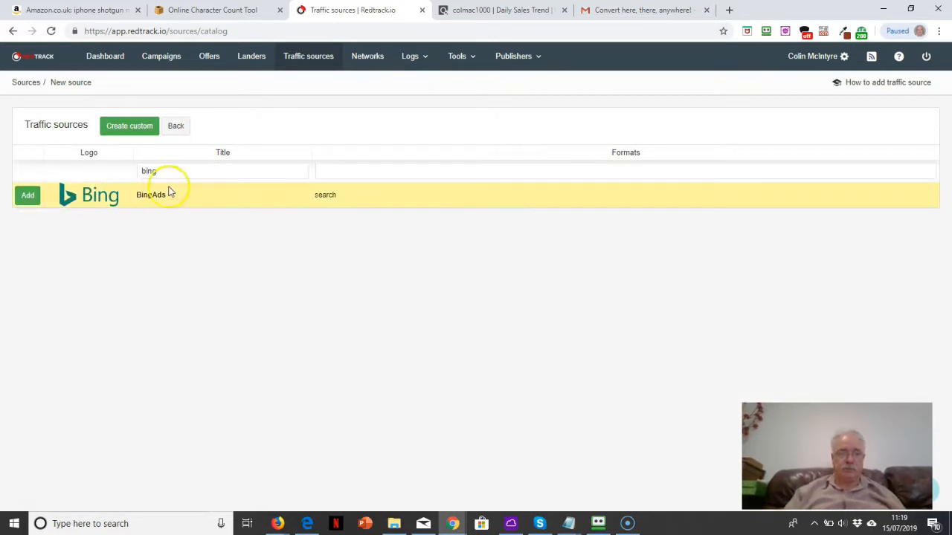
left_click(28, 197)
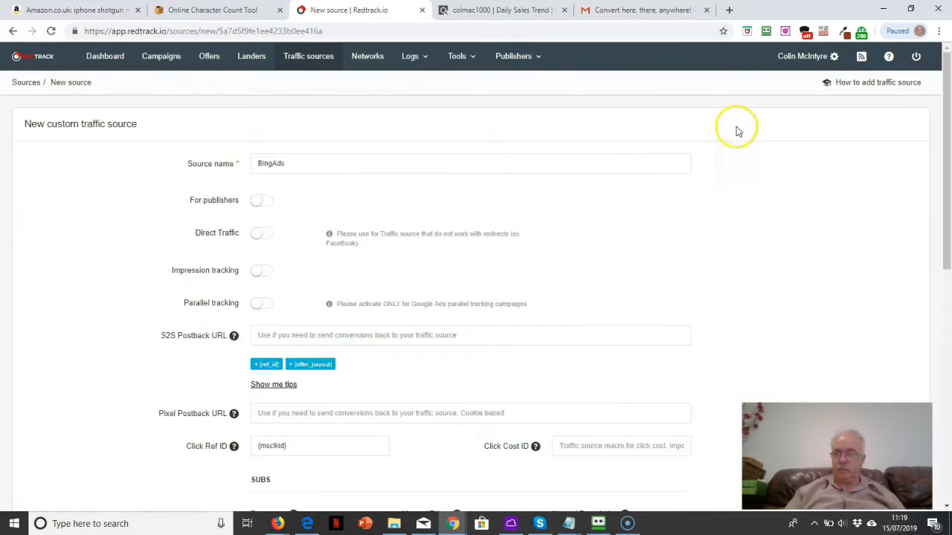
Review the remaining tracking settings of the new BingAds traffic source
left_click_drag(945, 121, 948, 379)
left_click(269, 447)
left_click(945, 251)
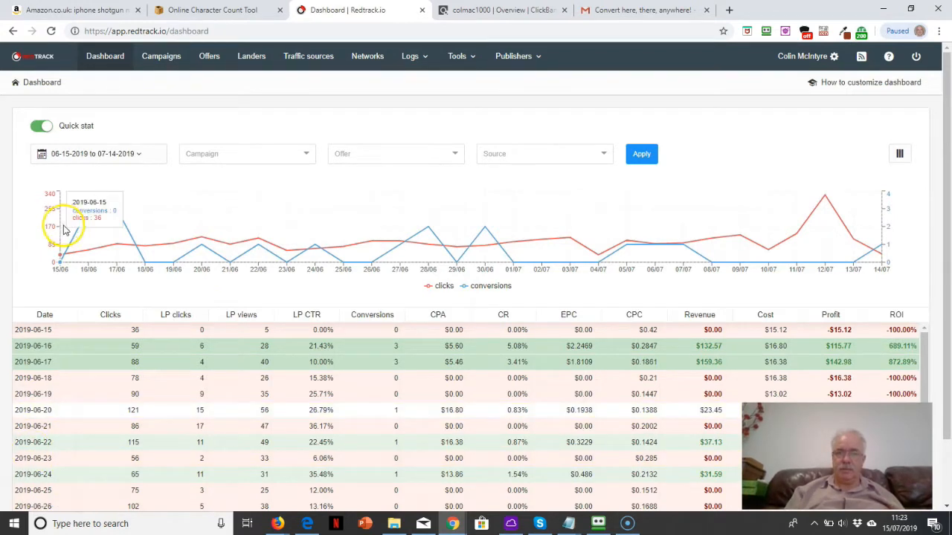
Start a new affiliate network from the Clickbank template, filtering the catalog by "click", and select its postback URL template text
left_click(368, 57)
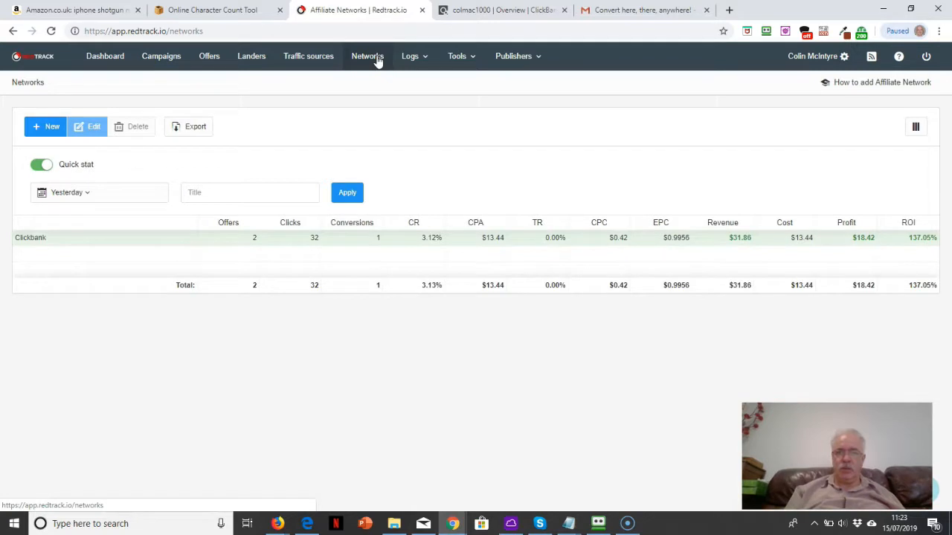
left_click(49, 128)
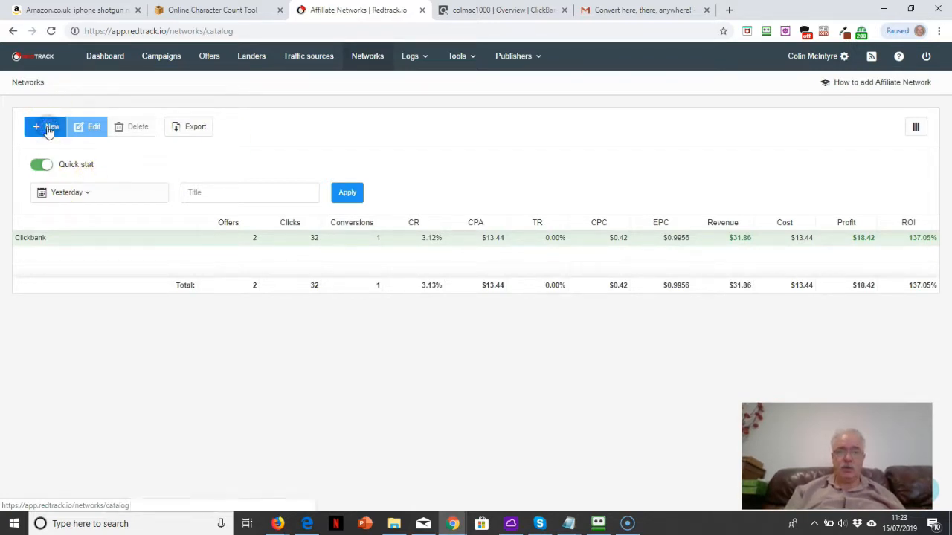
left_click(214, 168)
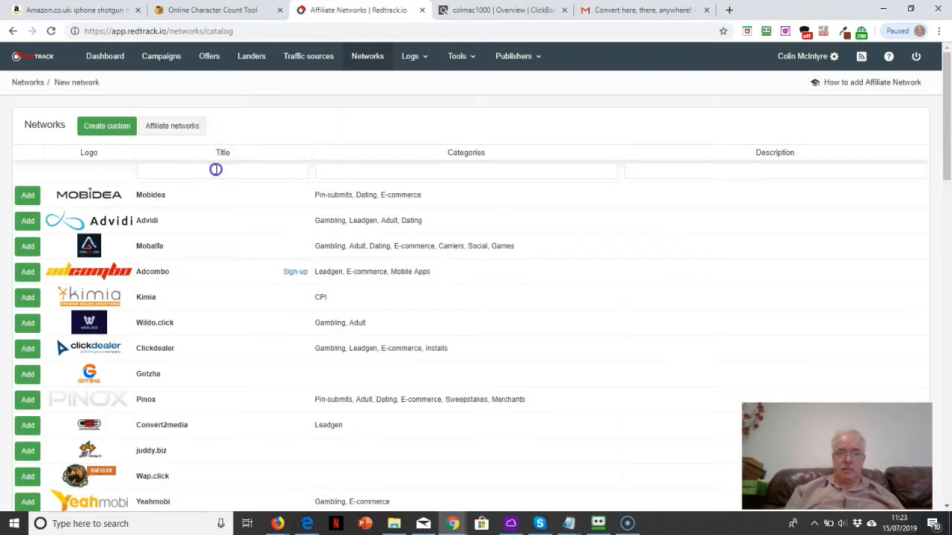
type("cli")
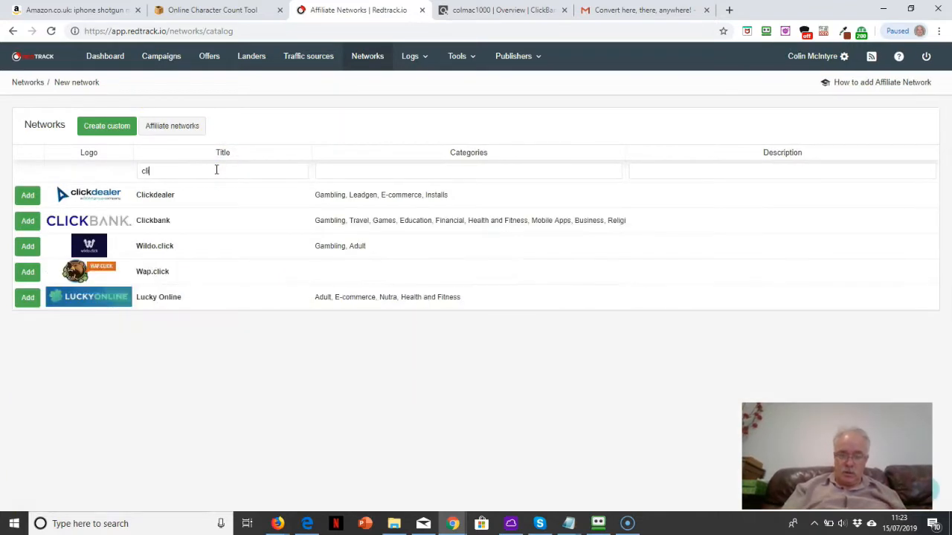
type("ck")
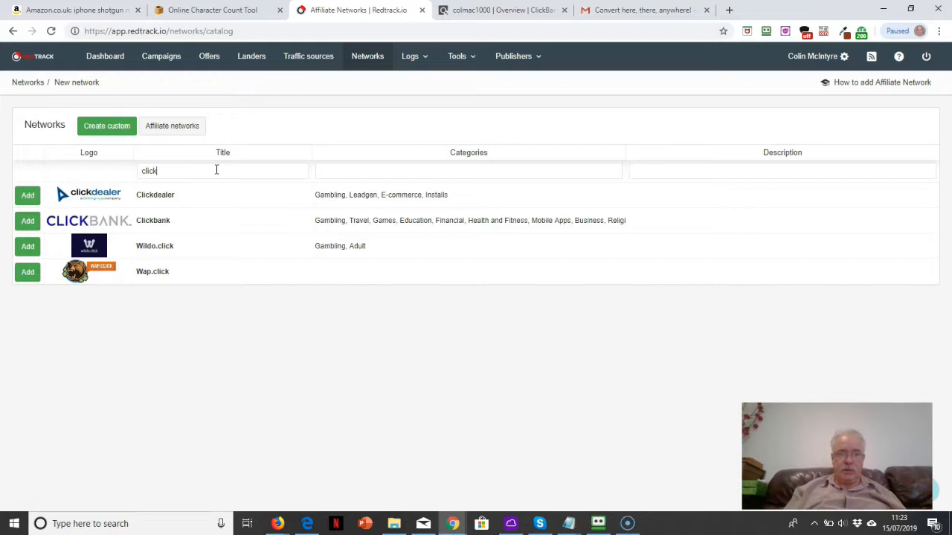
left_click(26, 222)
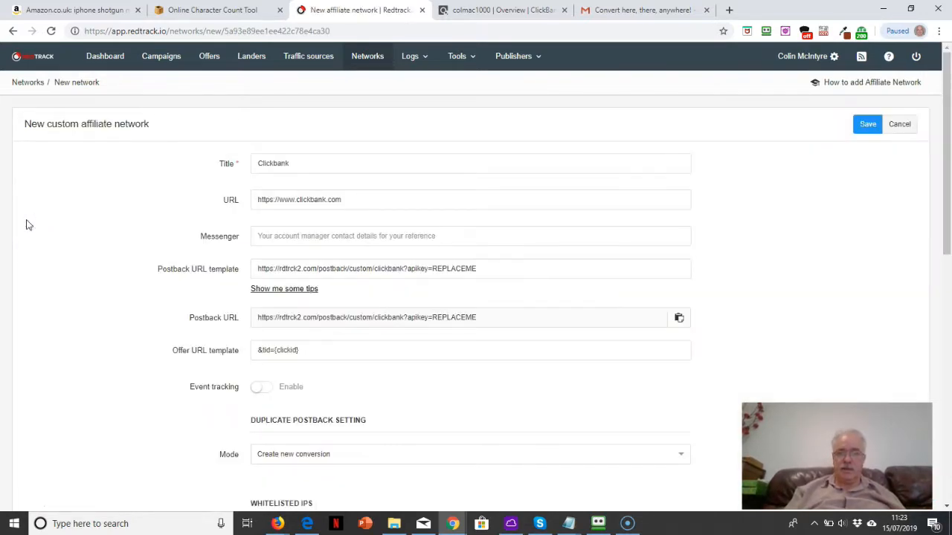
left_click_drag(947, 149, 914, 180)
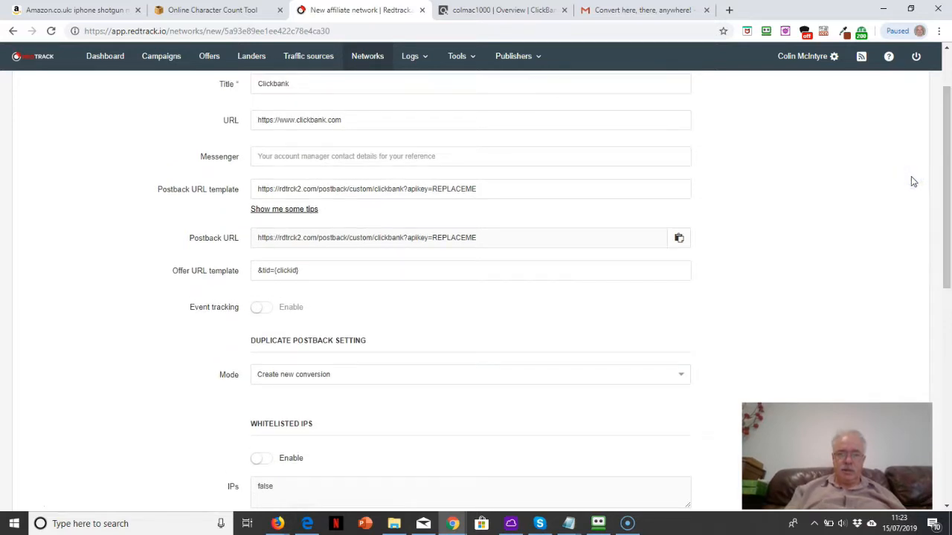
left_click_drag(477, 188, 248, 190)
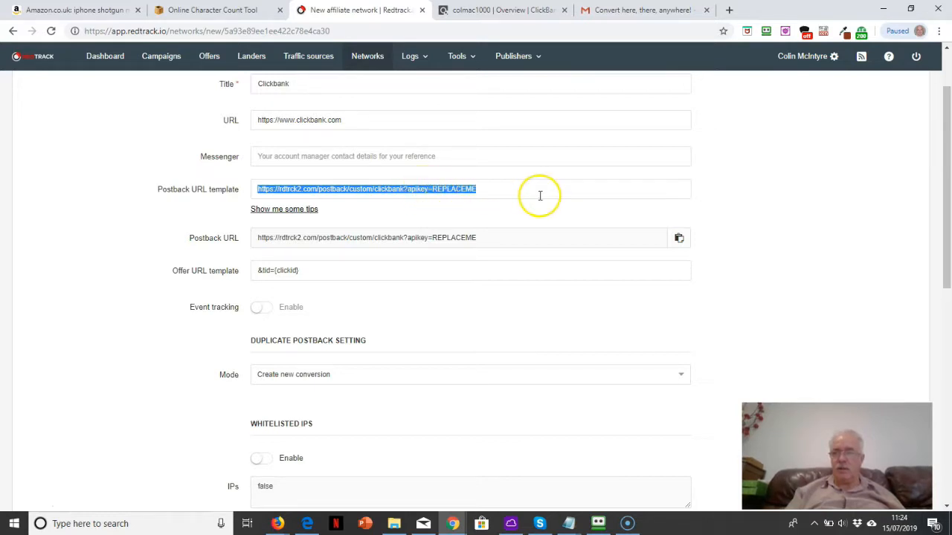
Show the account's API key in the profile settings
left_click(833, 58)
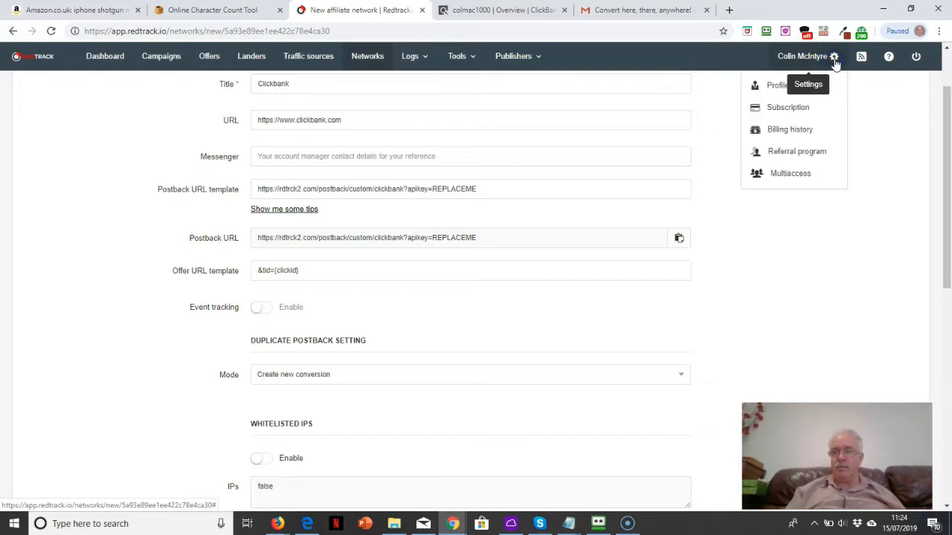
left_click(775, 87)
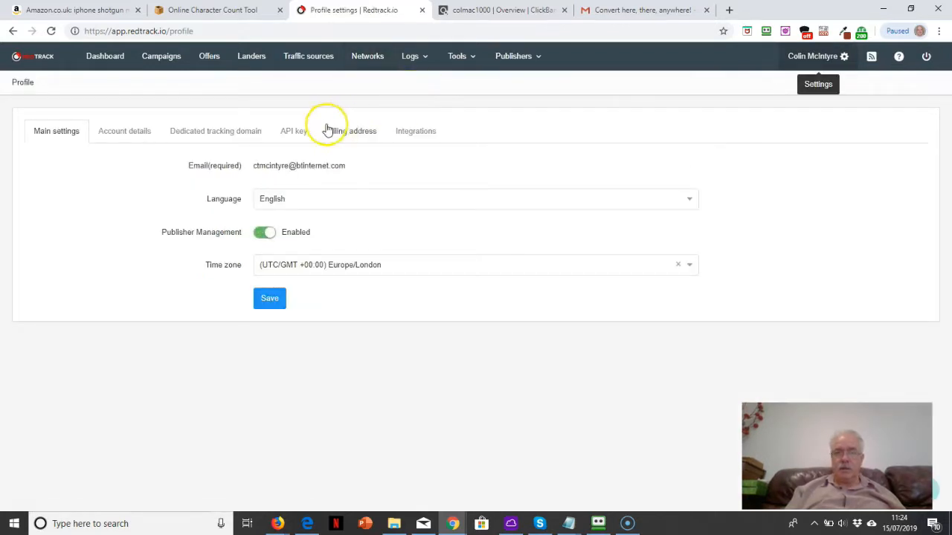
left_click(301, 135)
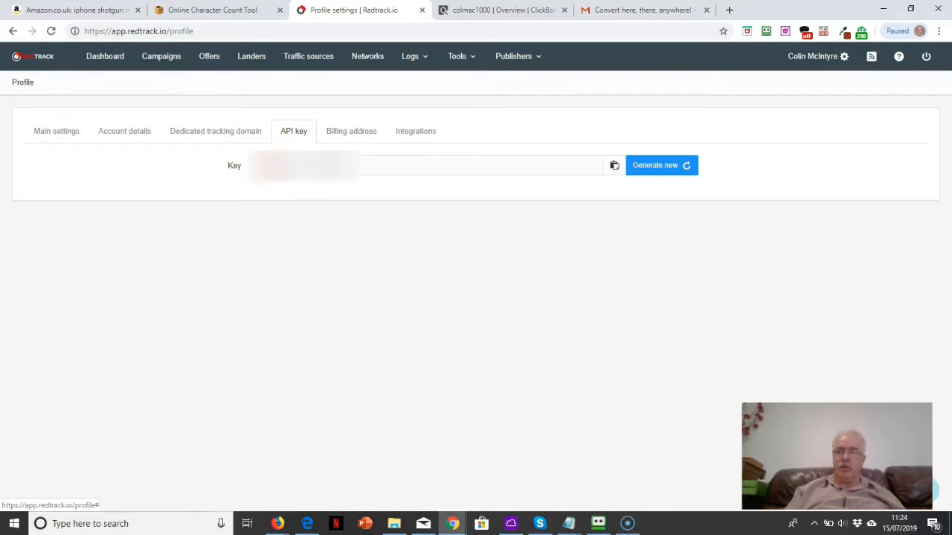
Switch to ClickBank, open the vendor site's Advanced Tools for editing, and select the second Instant Notification URL
left_click(503, 11)
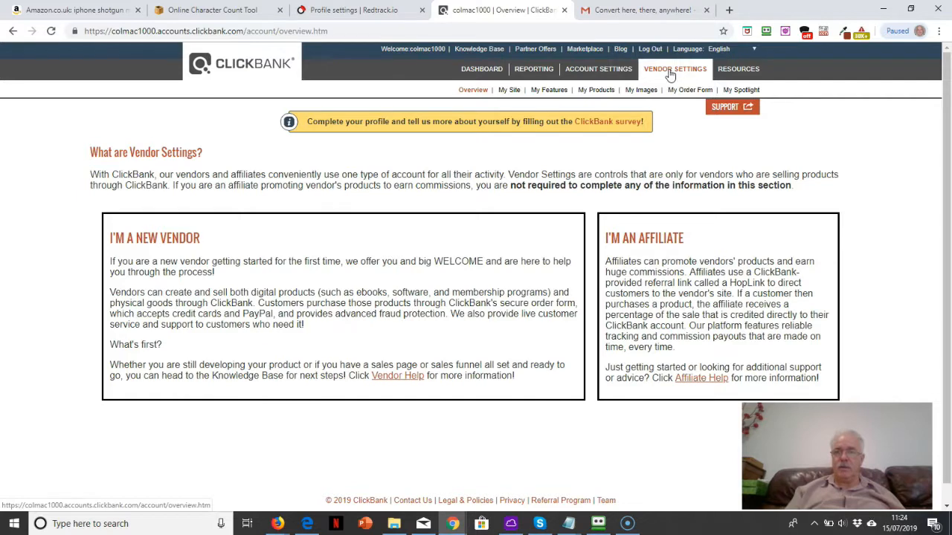
left_click(509, 90)
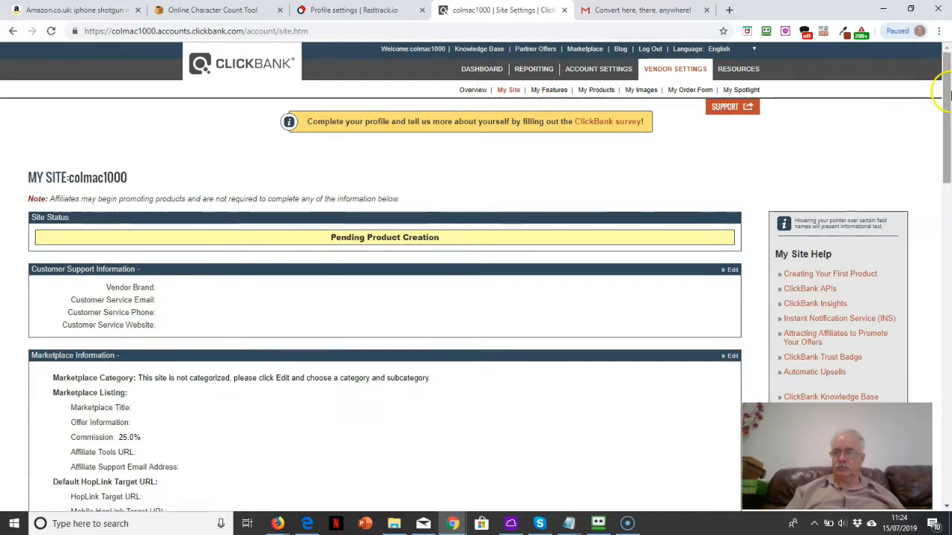
left_click_drag(947, 94, 948, 347)
scroll(949, 354, "down", 1)
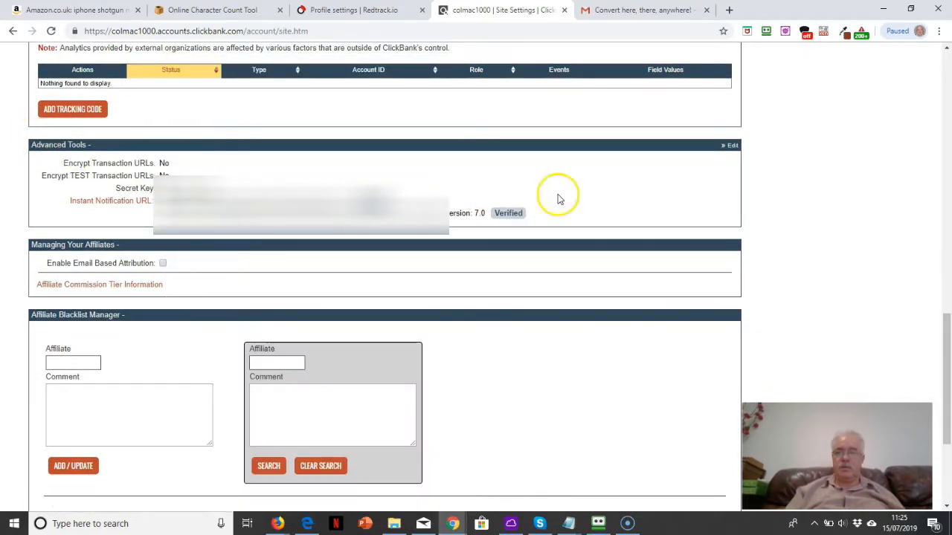
left_click(733, 148)
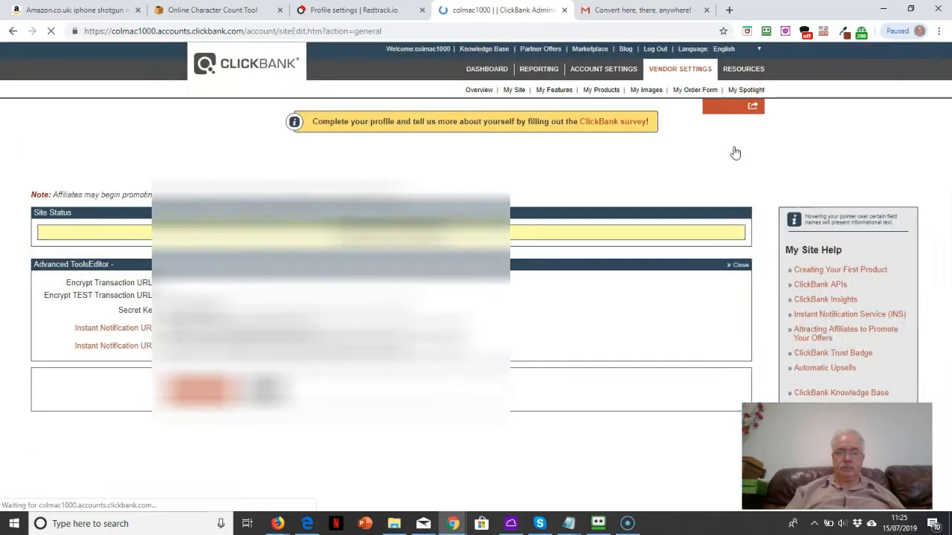
left_click(170, 353)
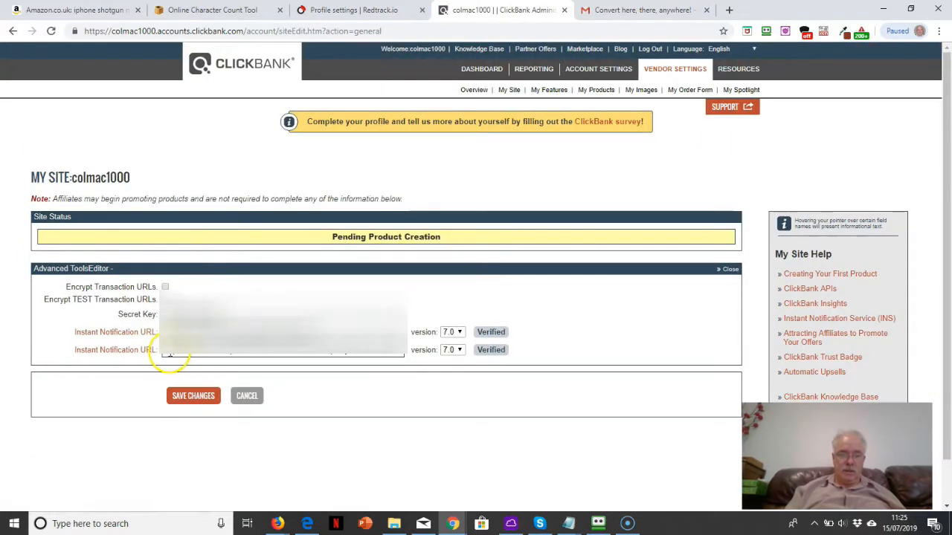
left_click_drag(170, 354, 419, 353)
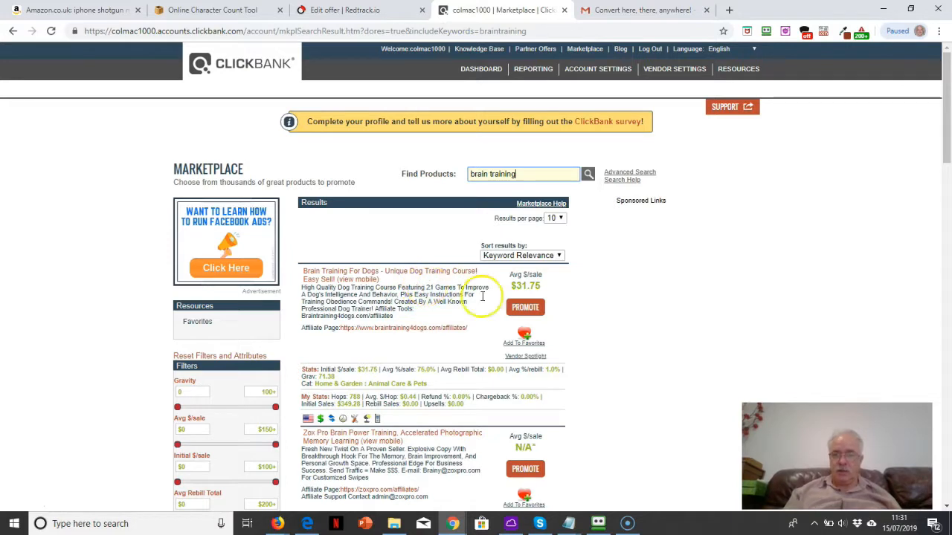
Generate and copy the HopLink for Brain Training For Dogs without a tracking ID, then put the HopLink Generator away
left_click(529, 314)
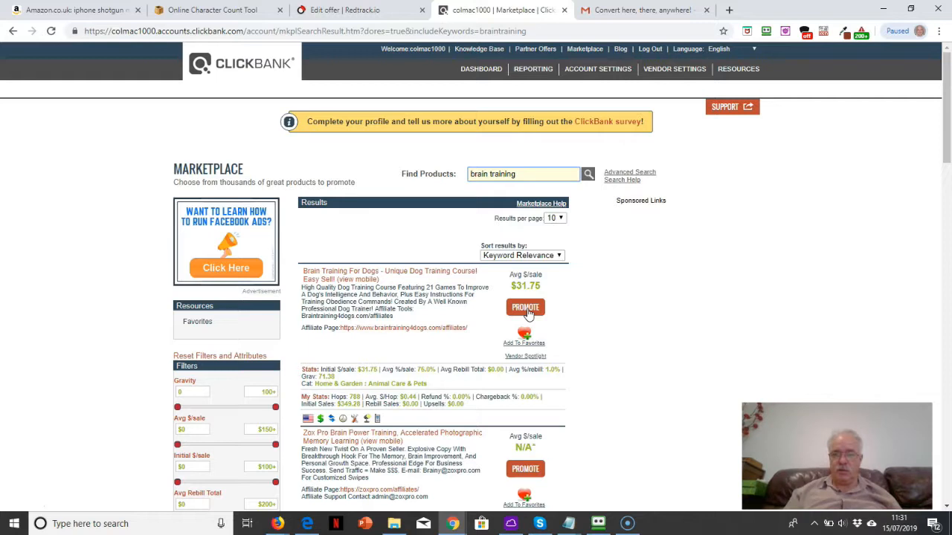
left_click(527, 312)
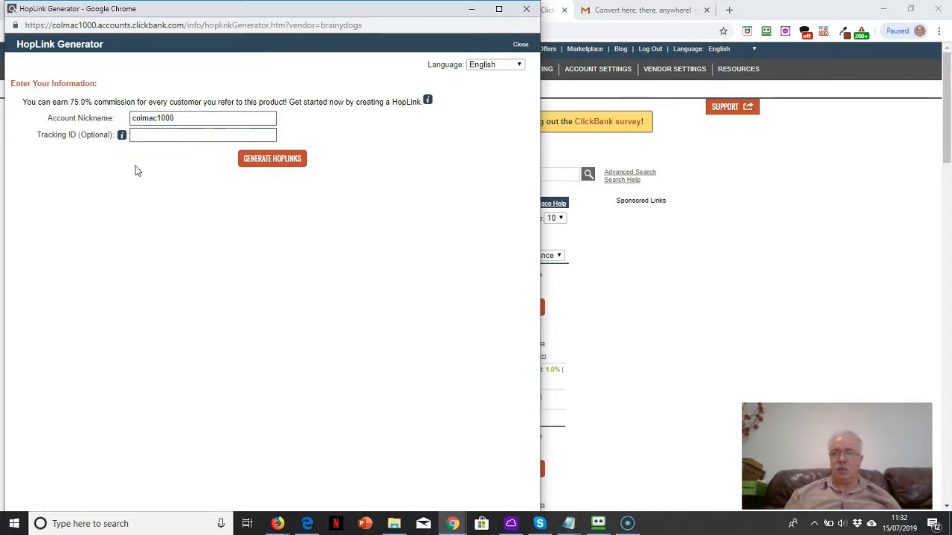
left_click(271, 163)
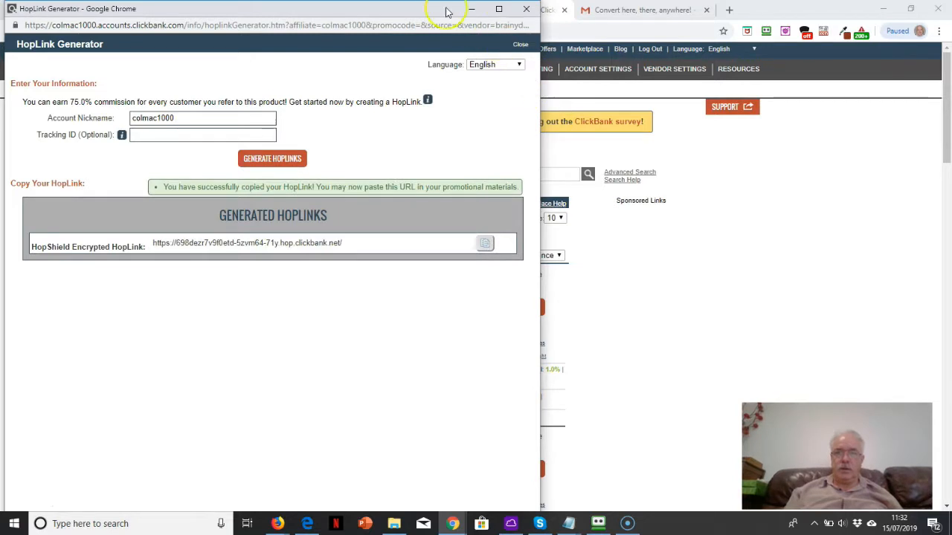
left_click(473, 13)
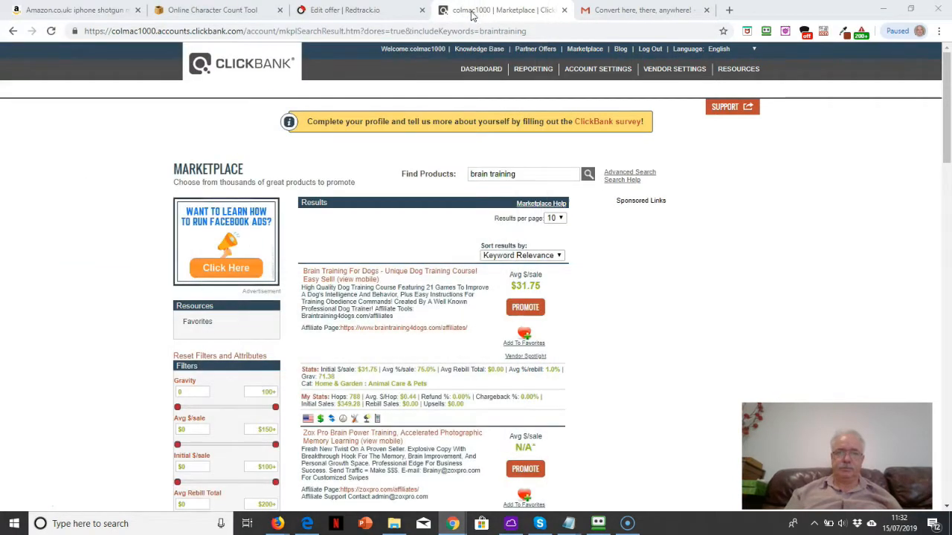
Switch to RedTrack and open the Brain Training for Dogs offer for editing
left_click(349, 10)
left_click(100, 58)
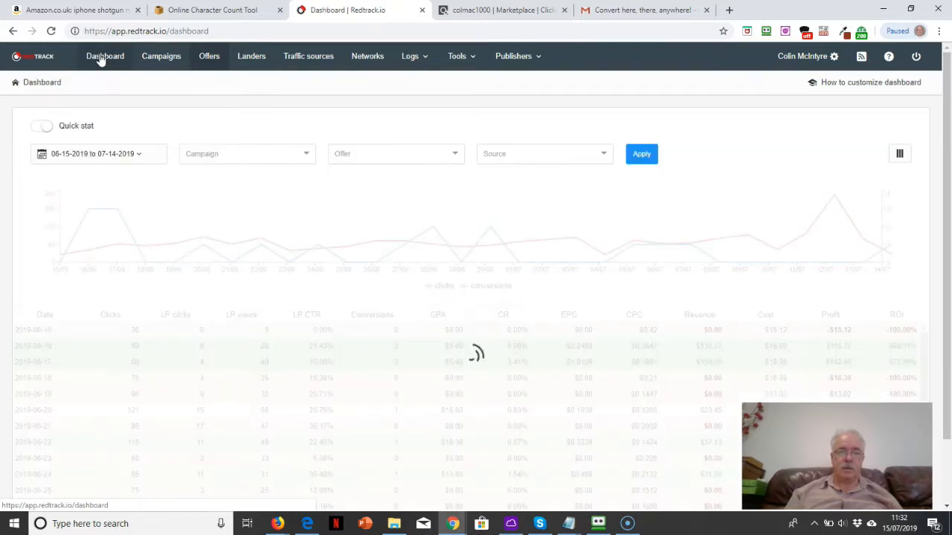
left_click(210, 64)
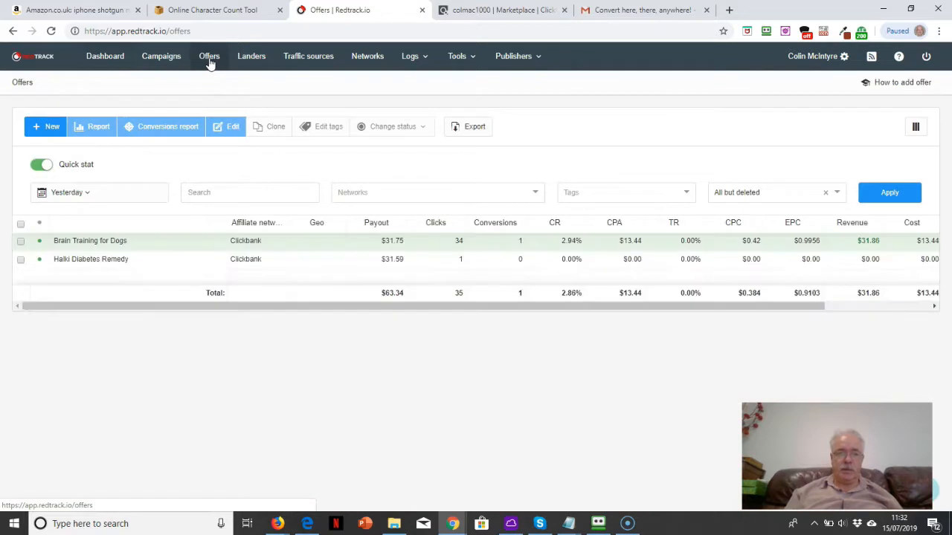
mouse_move(159, 245)
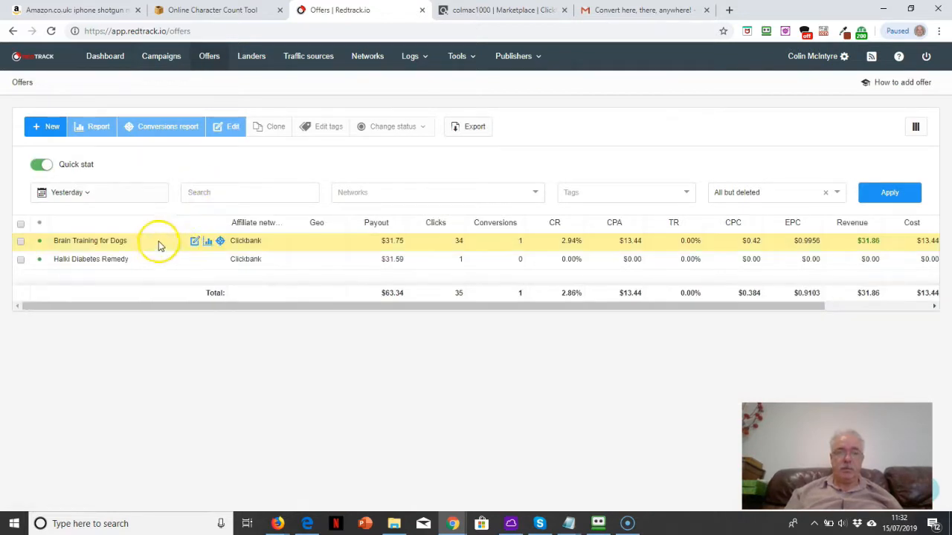
left_click(196, 244)
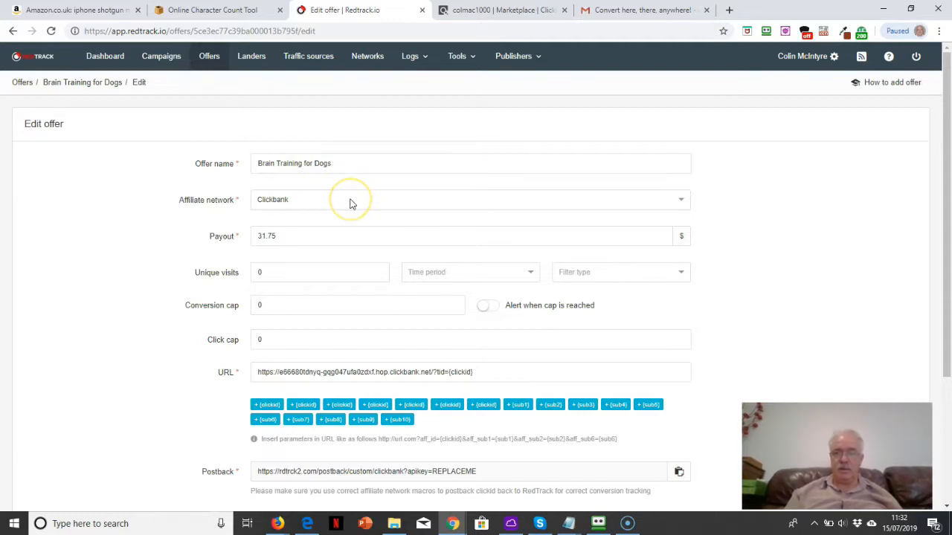
Check the offer's affiliate network choices and look up the product's average earnings per sale in the ClickBank marketplace
left_click(684, 202)
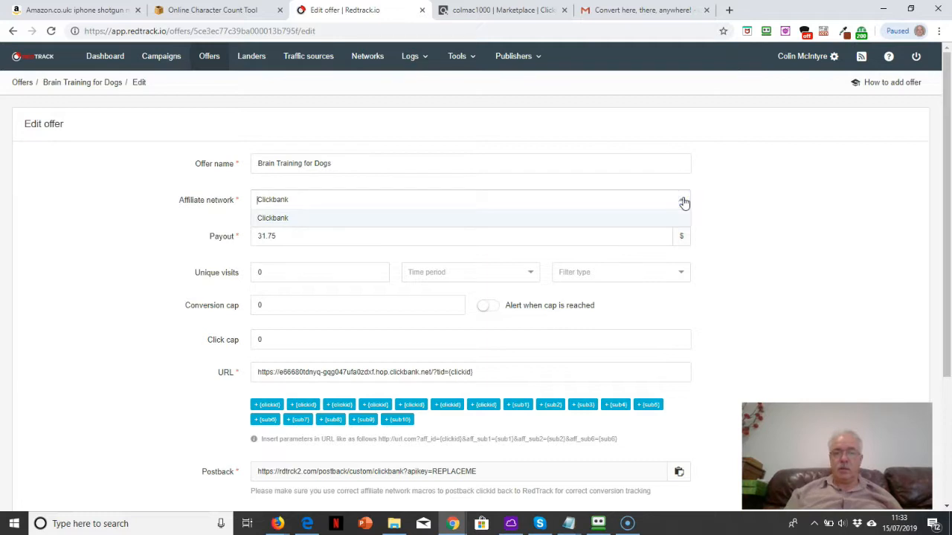
left_click(684, 202)
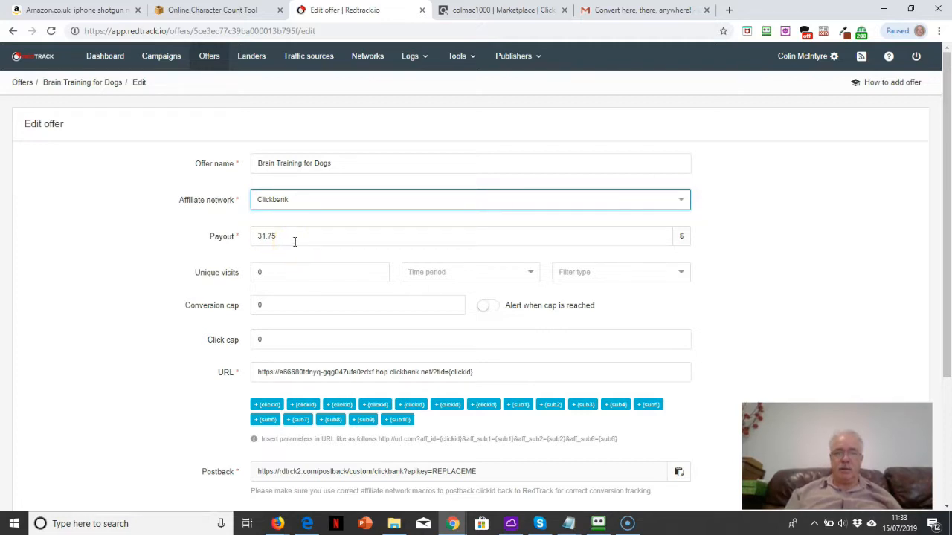
left_click(498, 11)
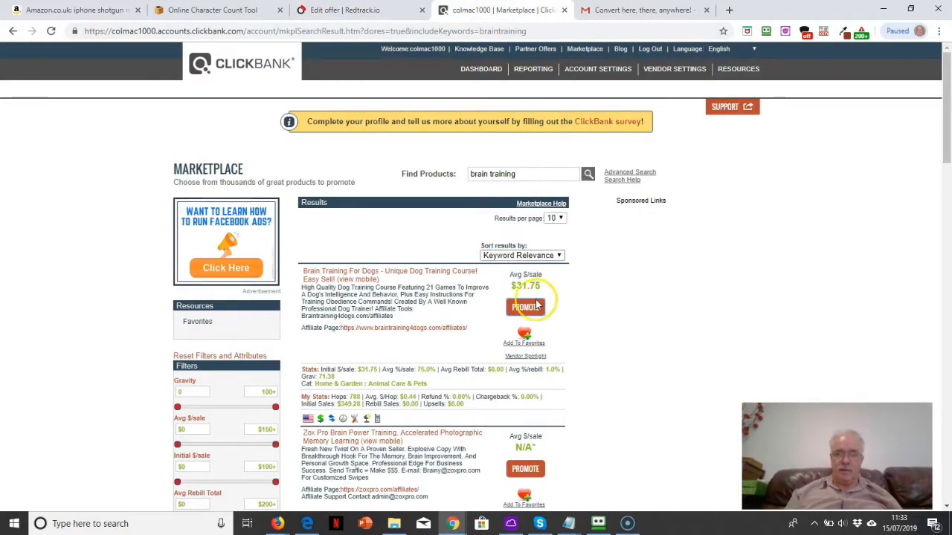
Return to the Brain Training for Dogs offer in RedTrack and compare its URL with the HopLink generated in ClickBank
left_click(367, 9)
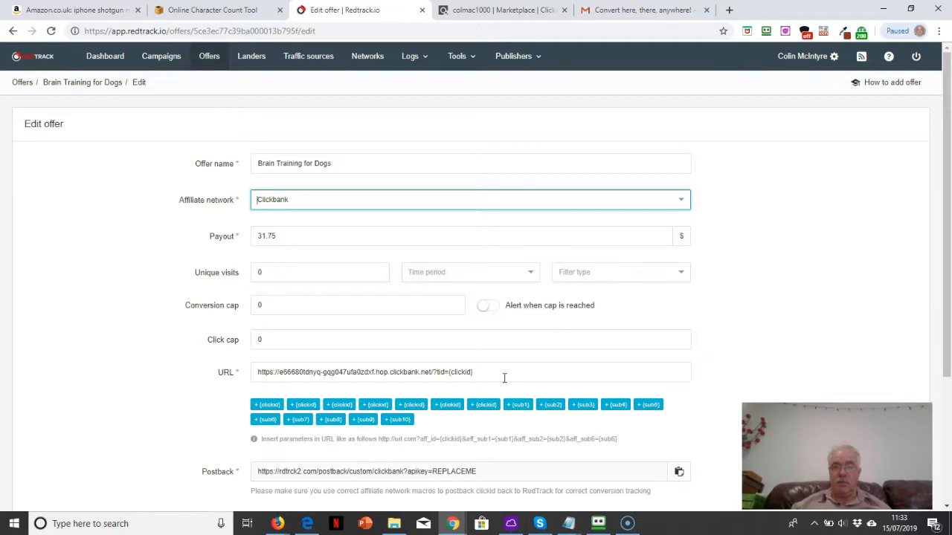
left_click(454, 523)
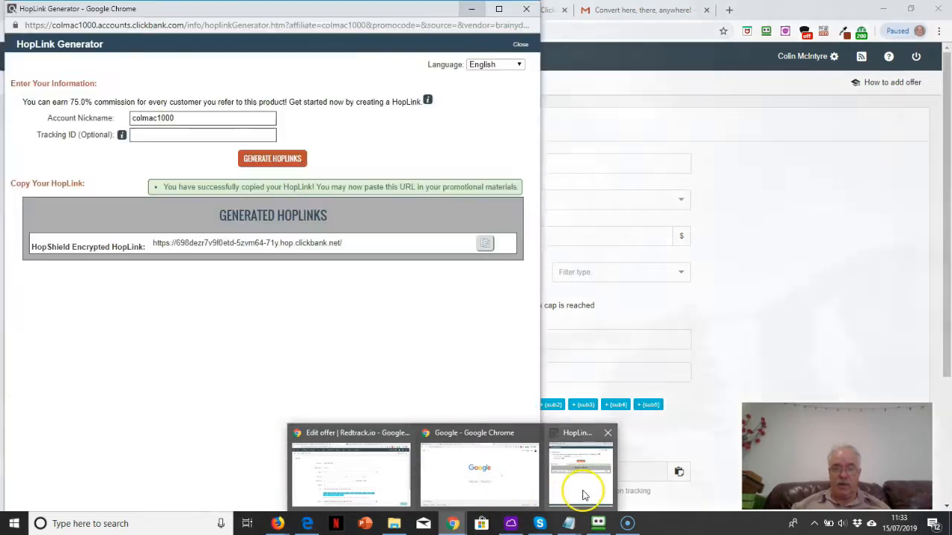
left_click(573, 487)
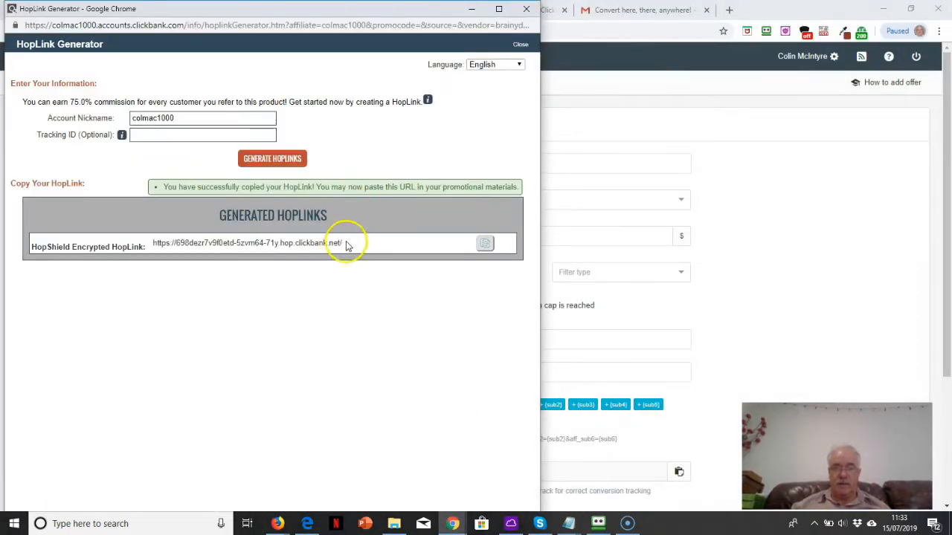
left_click(603, 331)
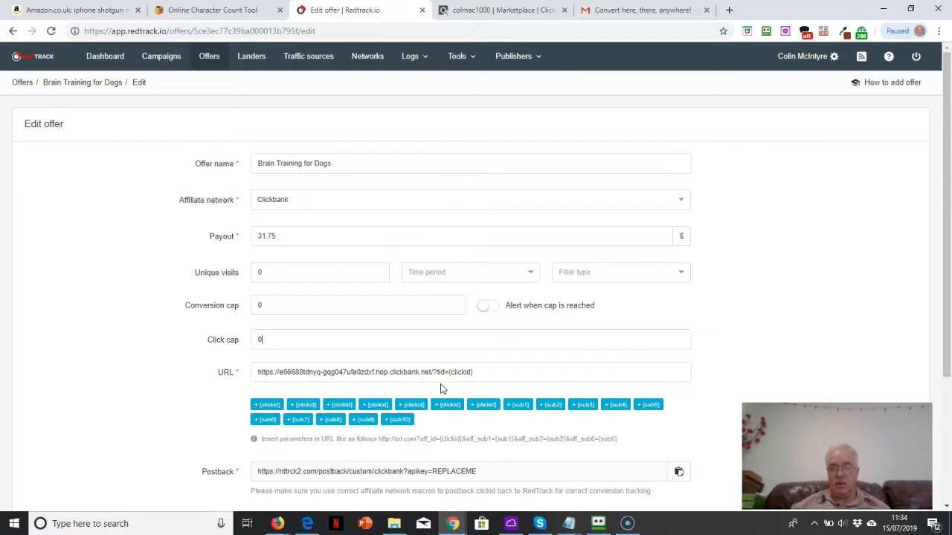
left_click(494, 372)
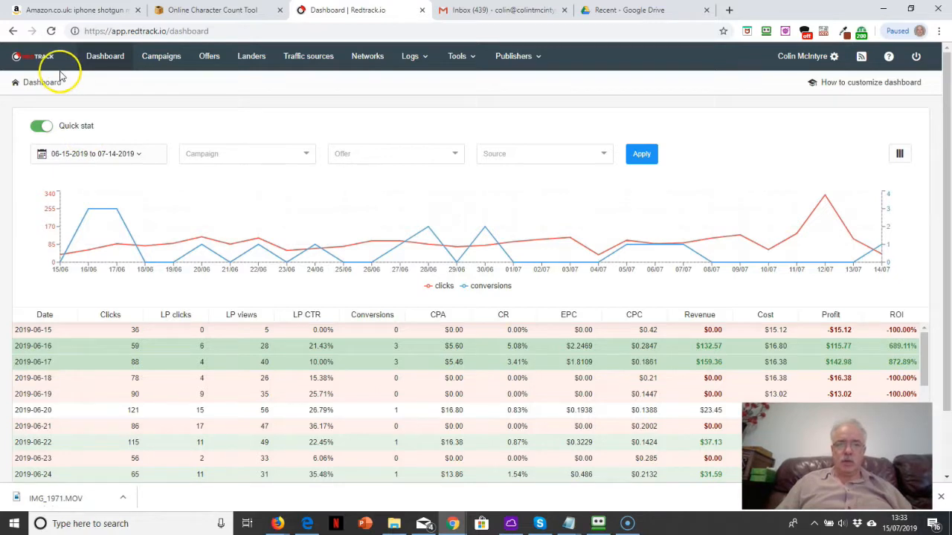
Start a new landing page under RedTrack's Landers and check its Title and URL fields
left_click(252, 61)
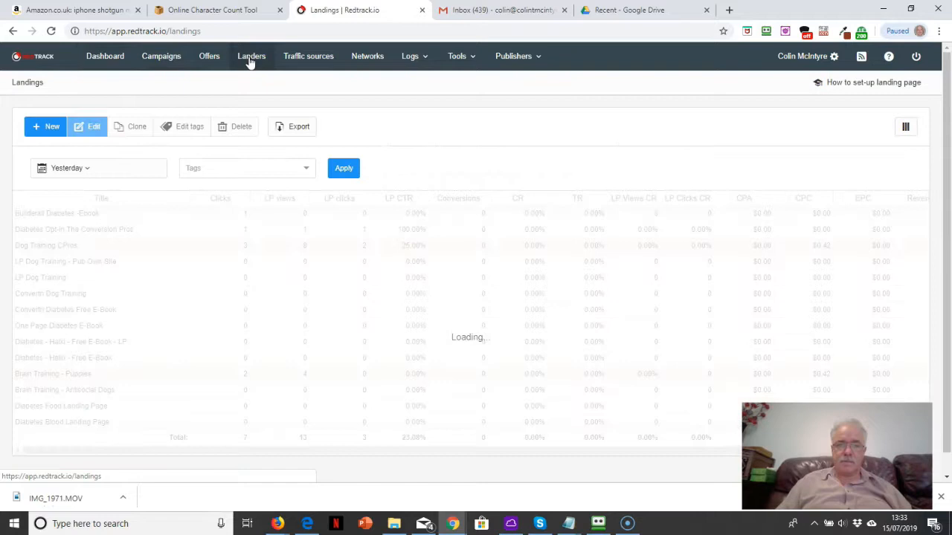
left_click(43, 128)
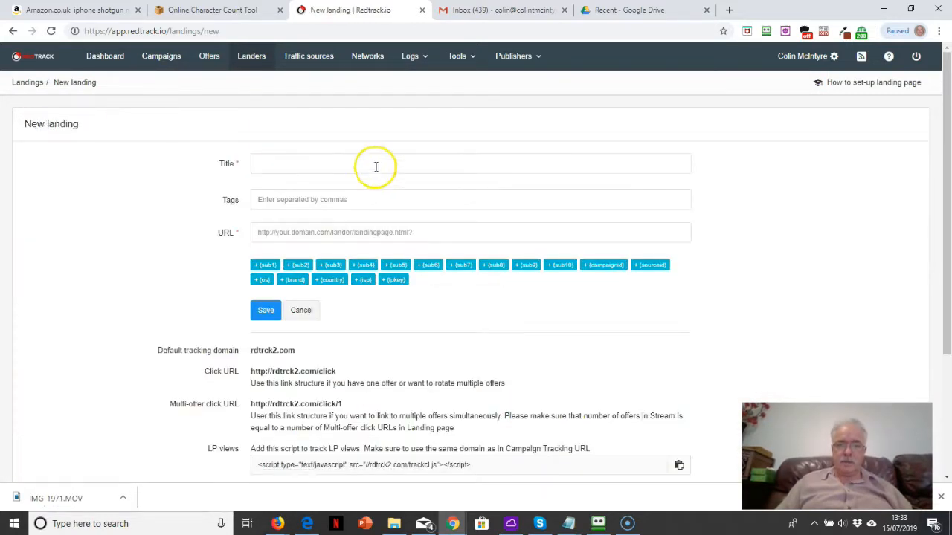
left_click(334, 161)
left_click(333, 161)
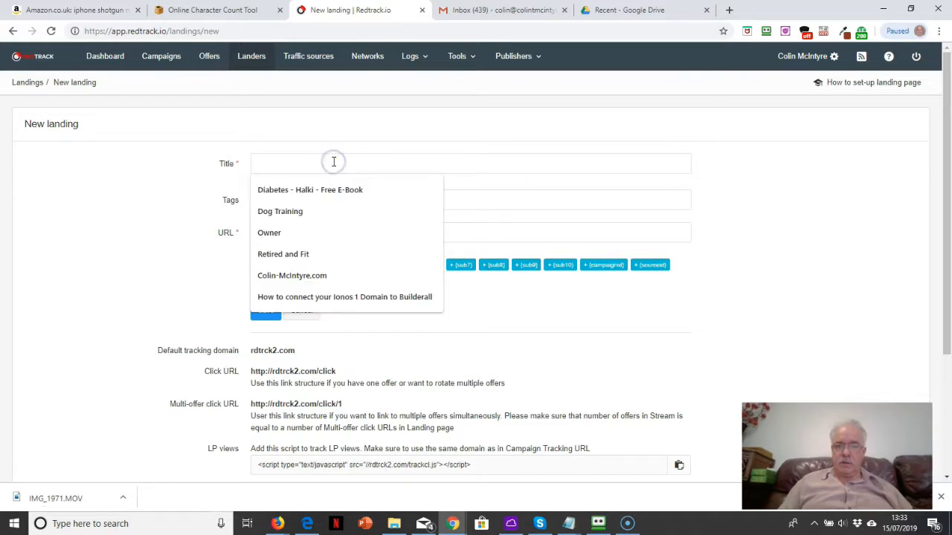
left_click(136, 199)
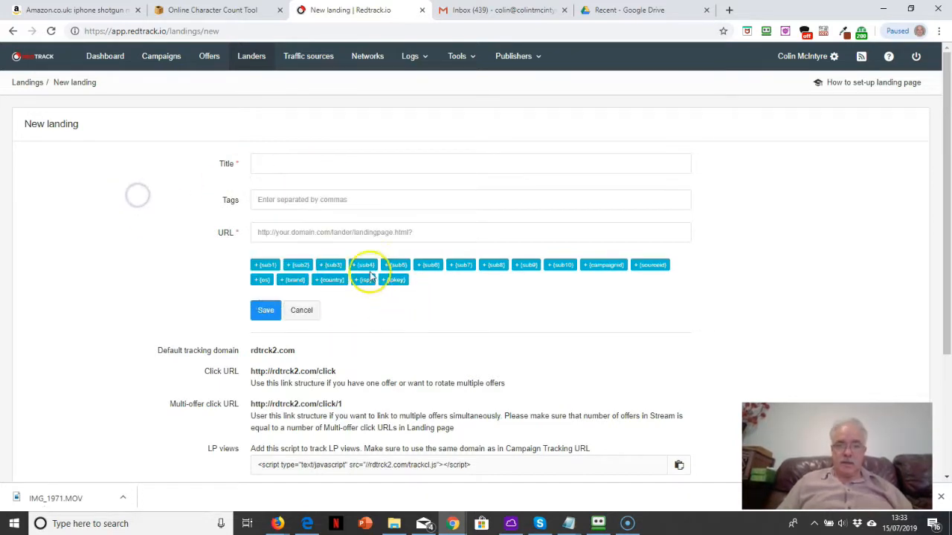
left_click(343, 232)
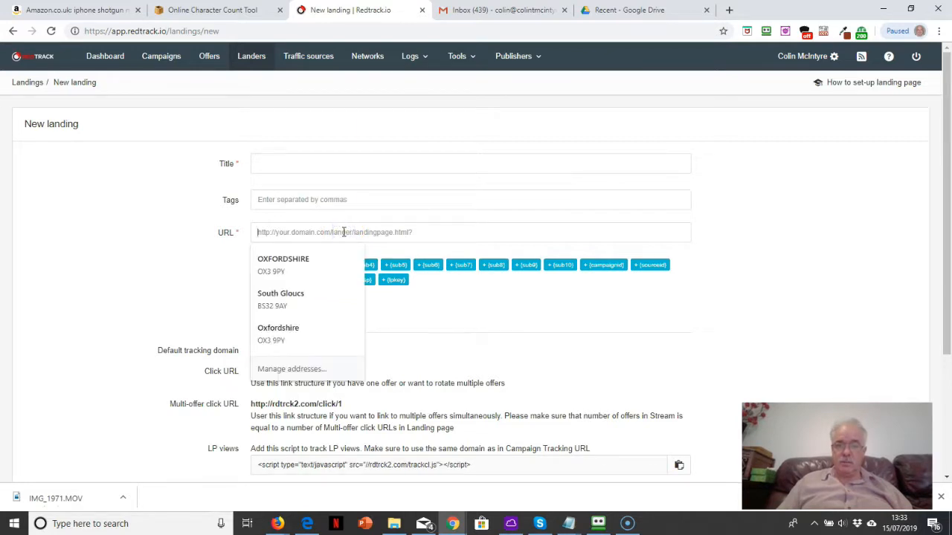
left_click(176, 221)
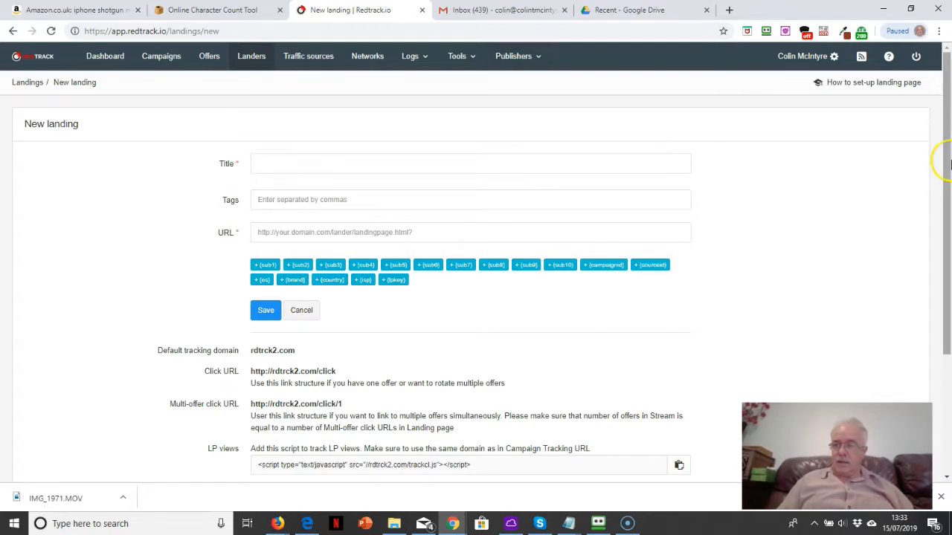
Examine the new landing page's Click URL, multi-offer click URL and LP views script
left_click_drag(938, 187, 949, 298)
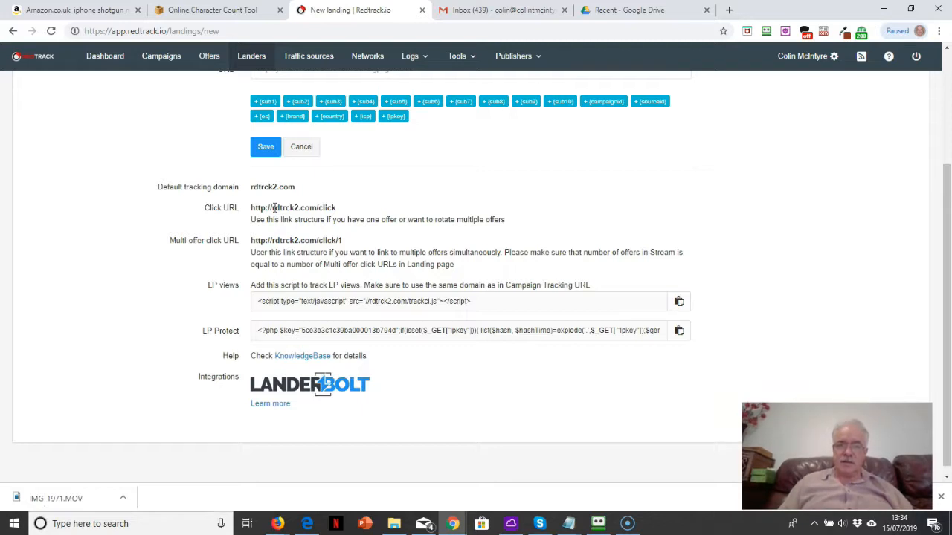
left_click_drag(271, 211, 296, 208)
left_click(273, 208)
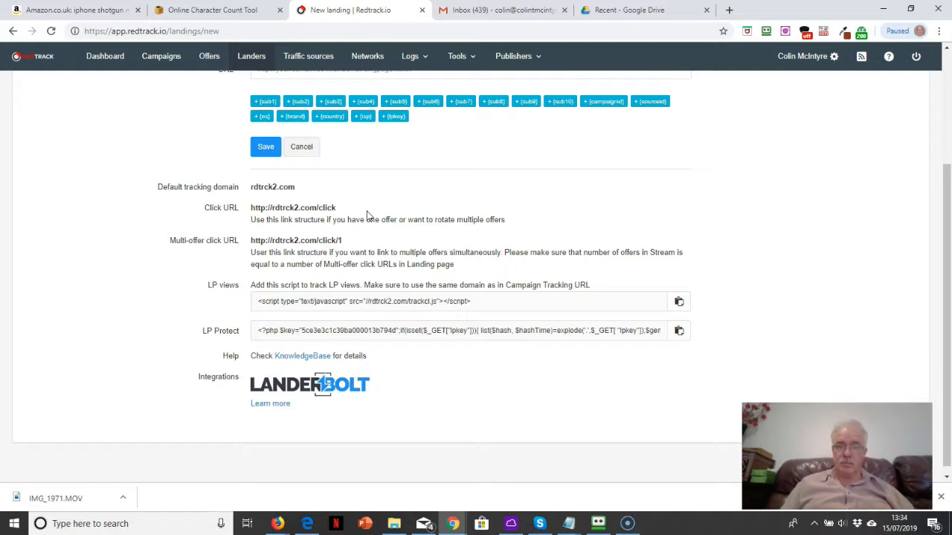
left_click(339, 211)
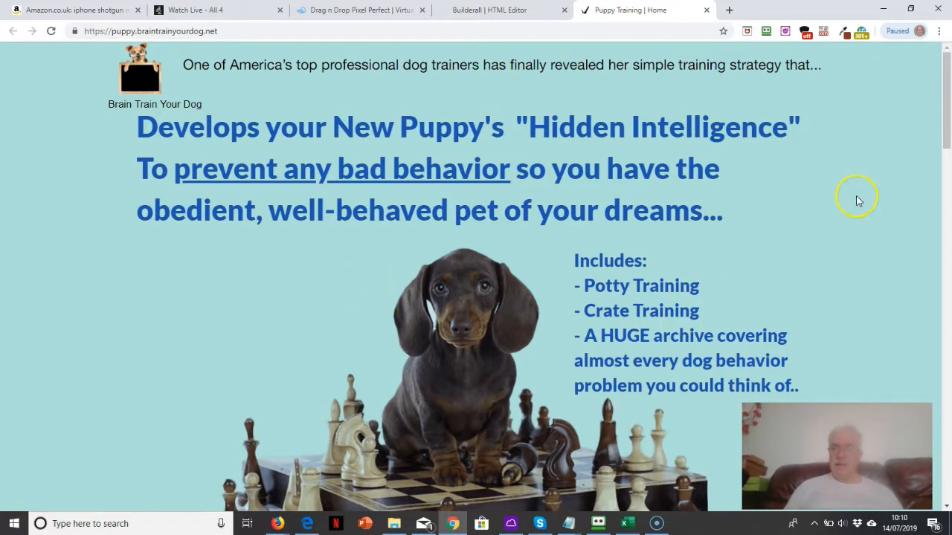
Inspect the live puppy training page and open the Action settings of its "Learn More at Her Official Website" button in the Builderall editor
left_click_drag(947, 79, 947, 112)
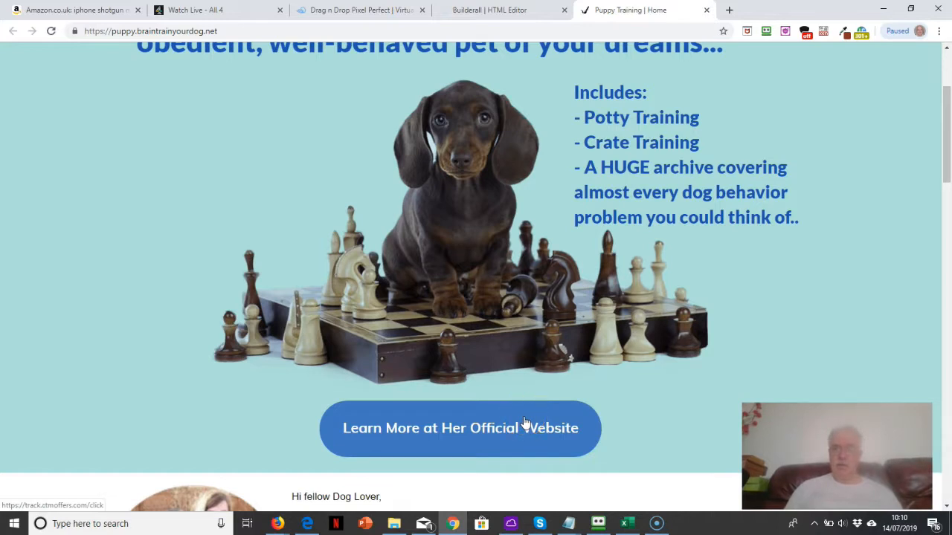
left_click_drag(945, 159, 949, 119)
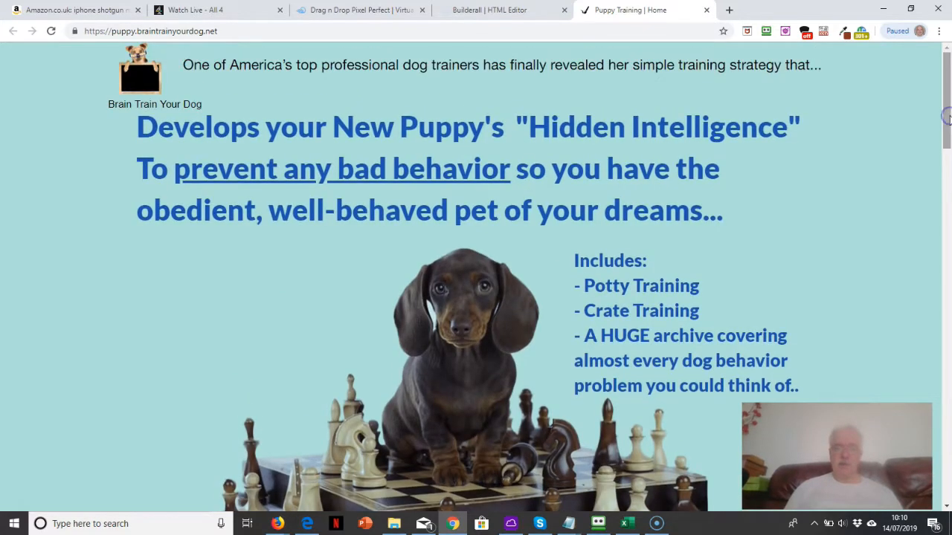
left_click(470, 10)
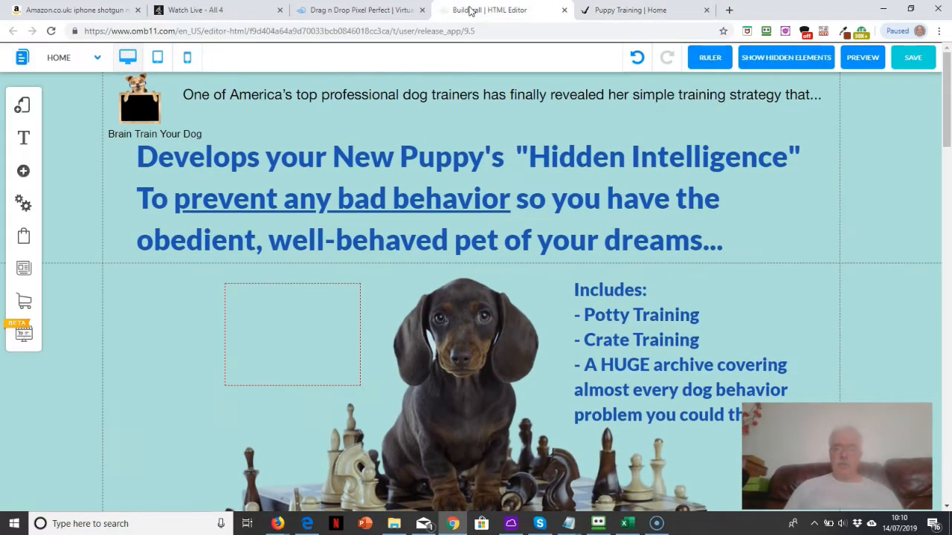
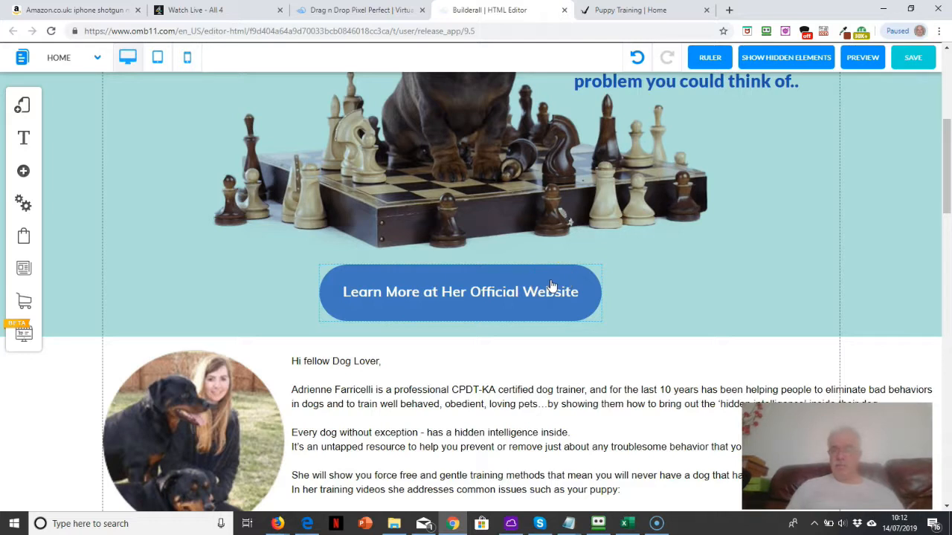
left_click(551, 285)
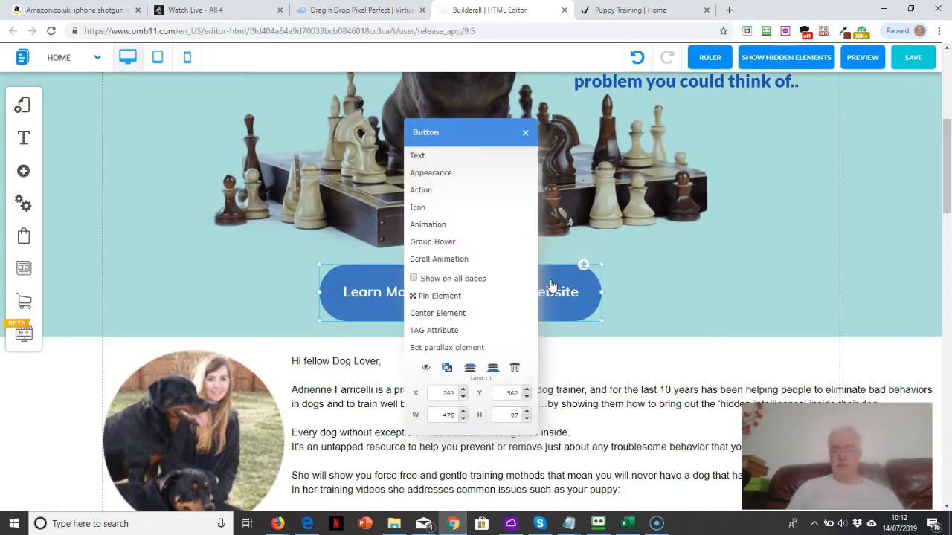
left_click(437, 190)
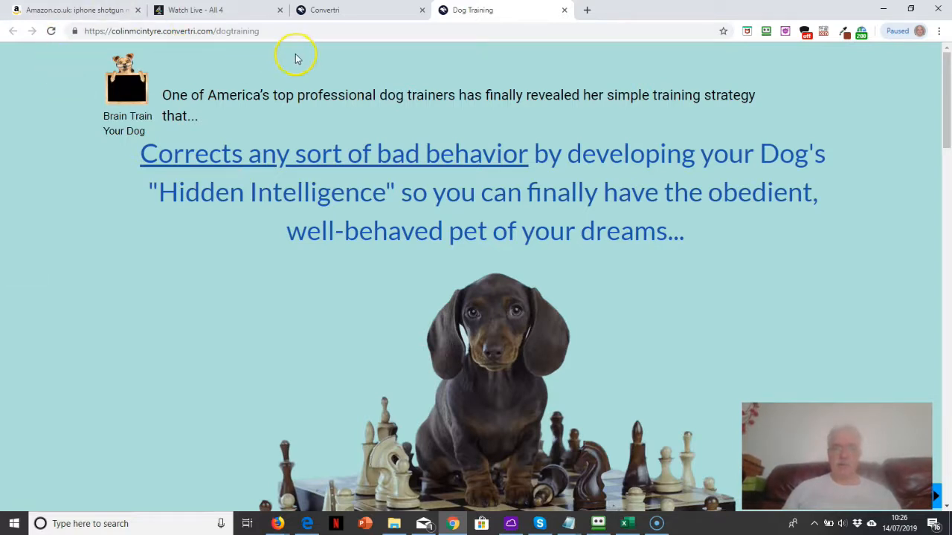
Switch to the Convertri editor and check the Dog Training page's custom body scripts in the page settings
left_click(363, 10)
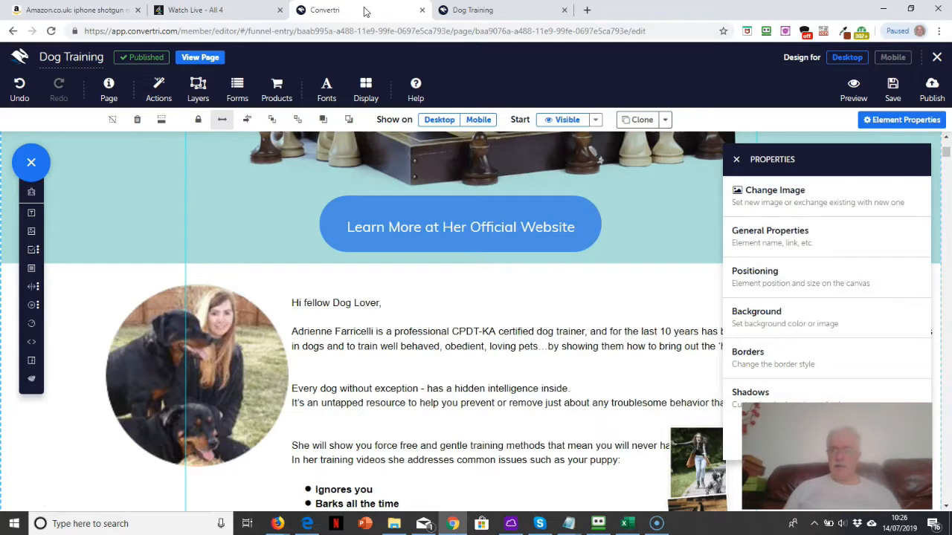
left_click_drag(945, 152, 946, 132)
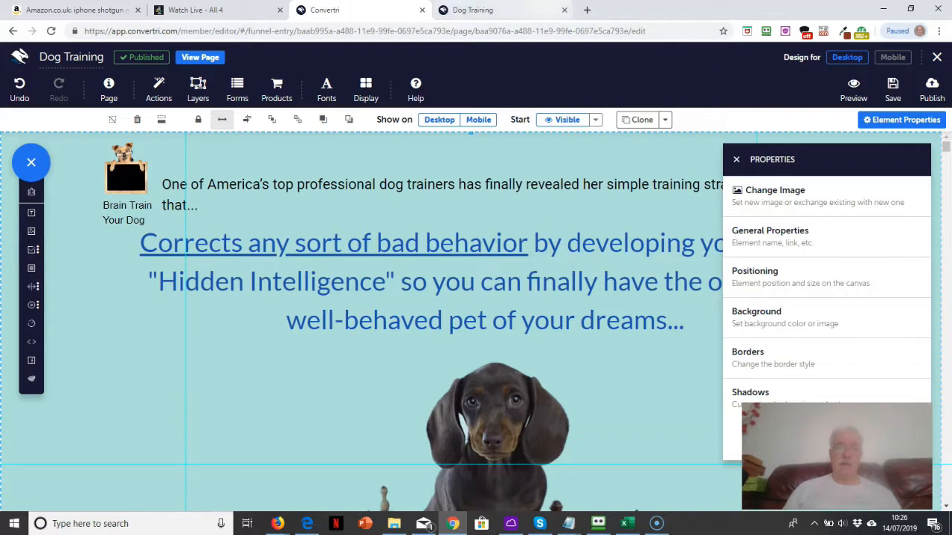
left_click(109, 100)
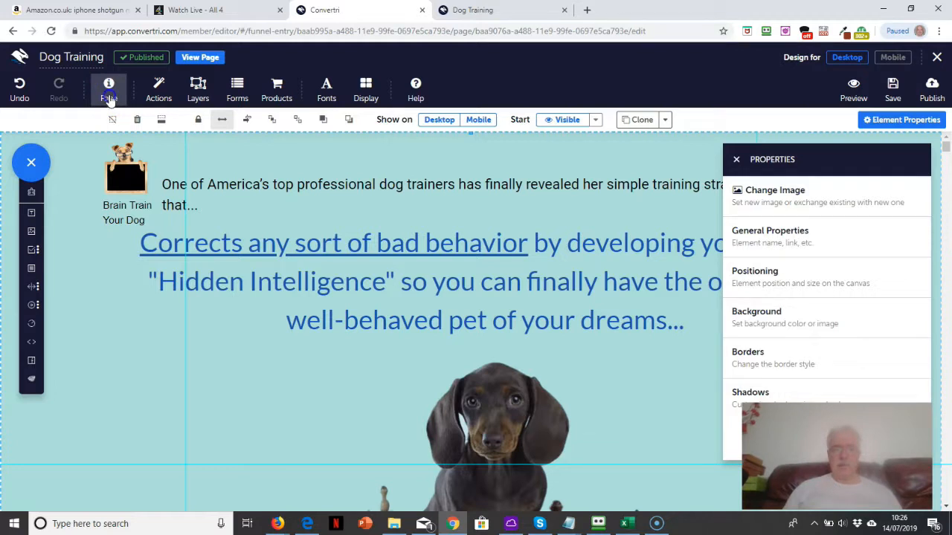
left_click(109, 100)
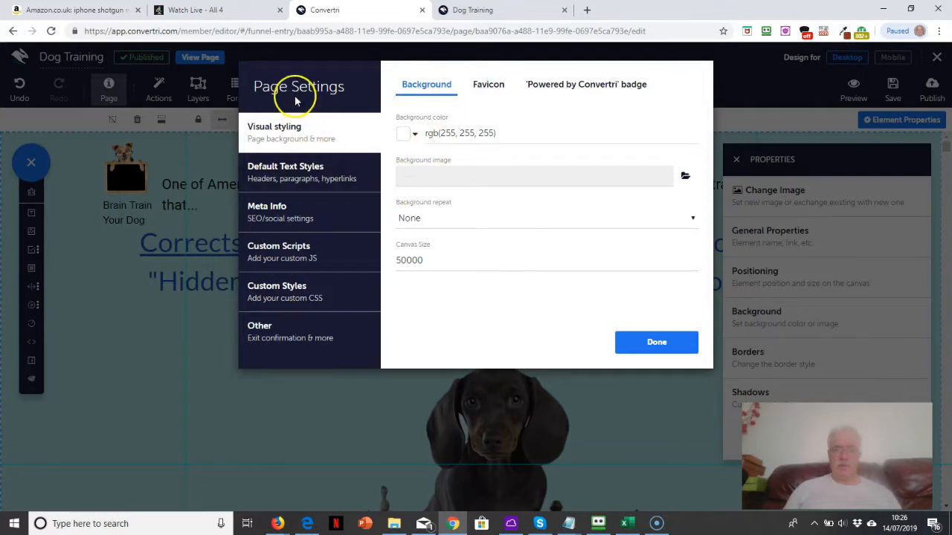
left_click(301, 264)
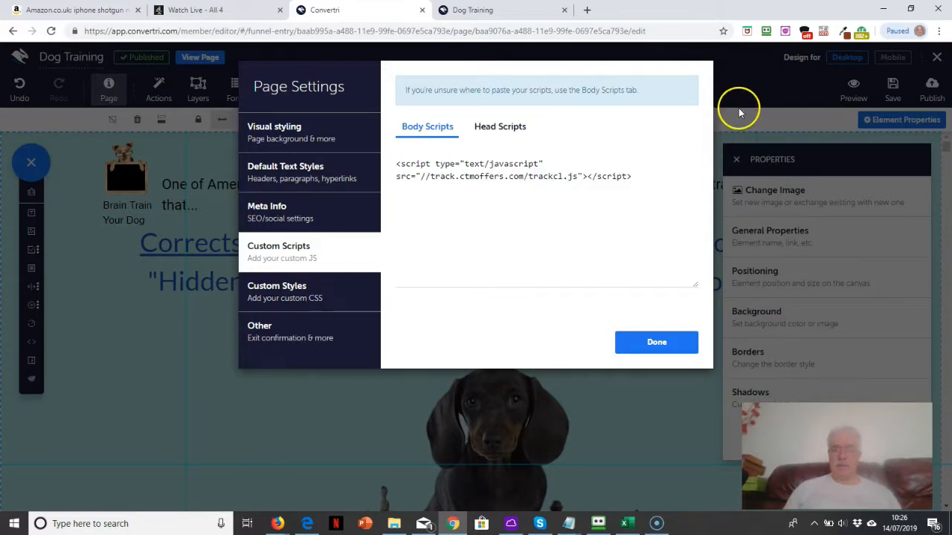
left_click(652, 345)
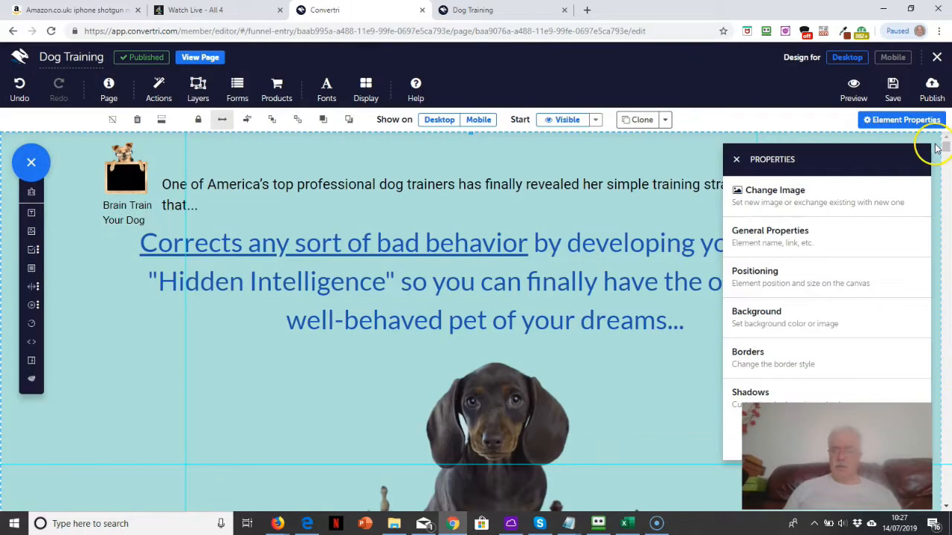
Check the link of the "Learn More at Her Official Website" button in its general properties
left_click_drag(945, 147, 946, 155)
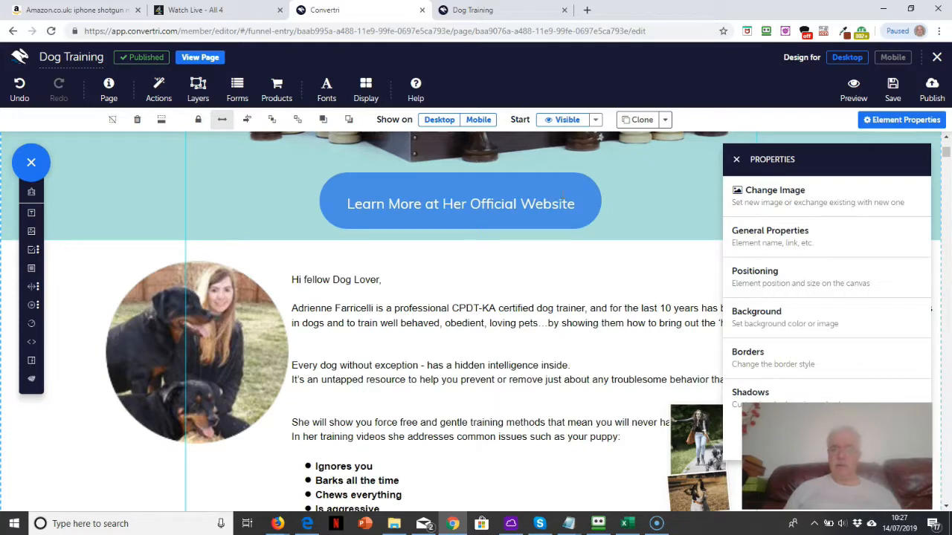
left_click_drag(574, 204, 347, 205)
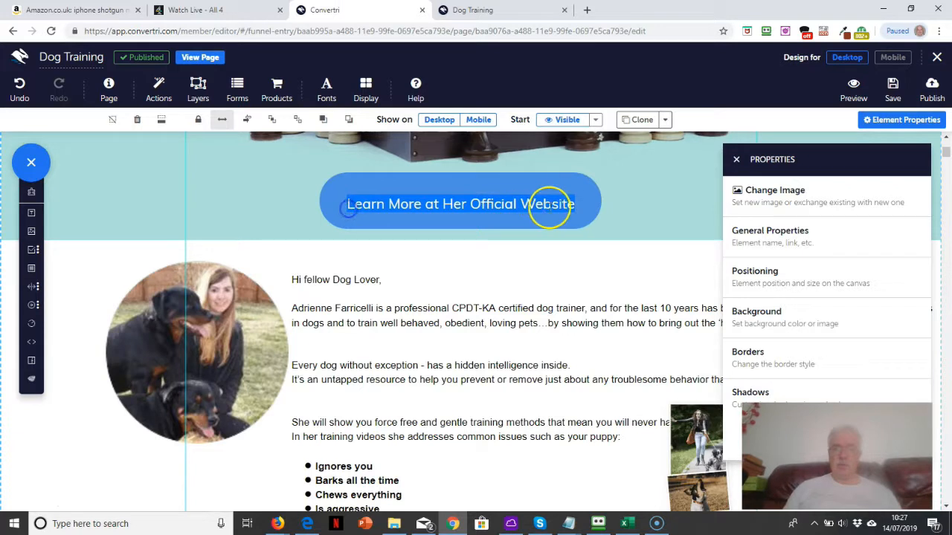
left_click(567, 204)
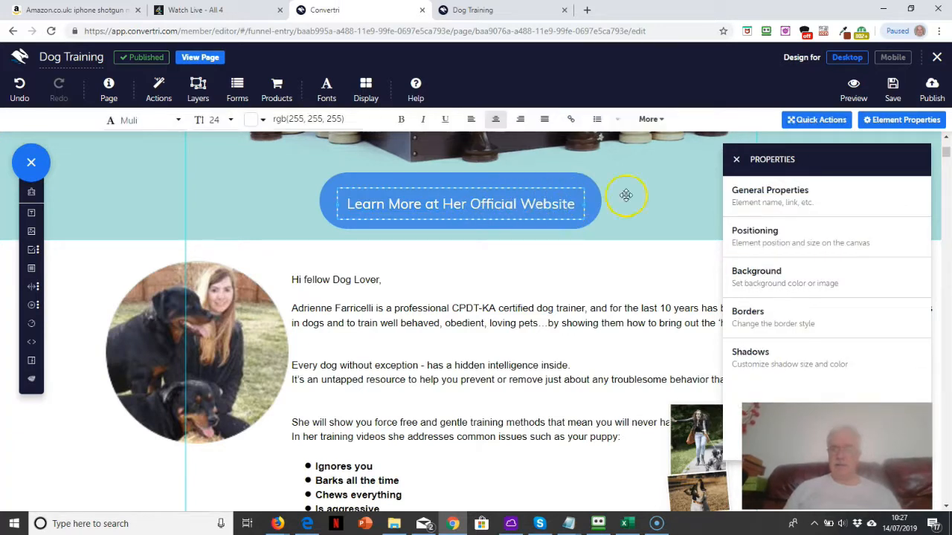
left_click(762, 206)
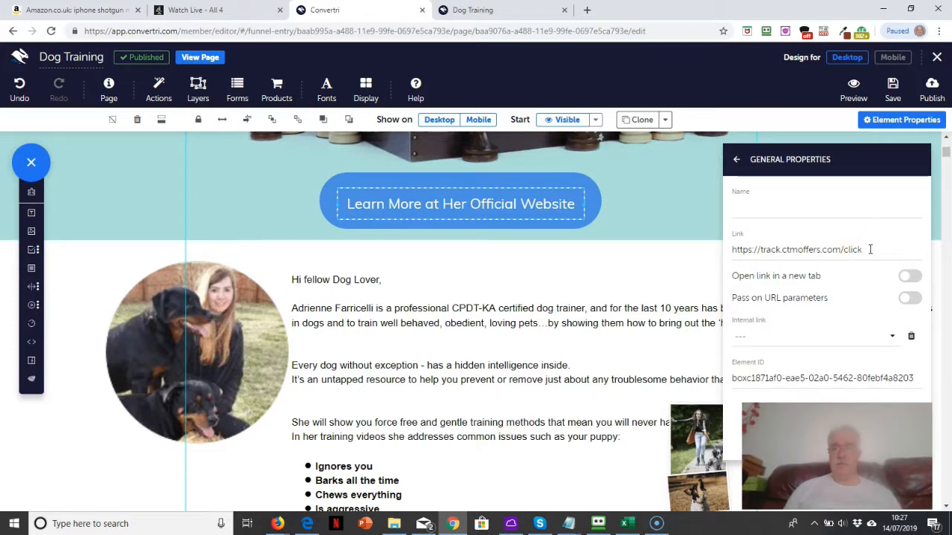
left_click(592, 189)
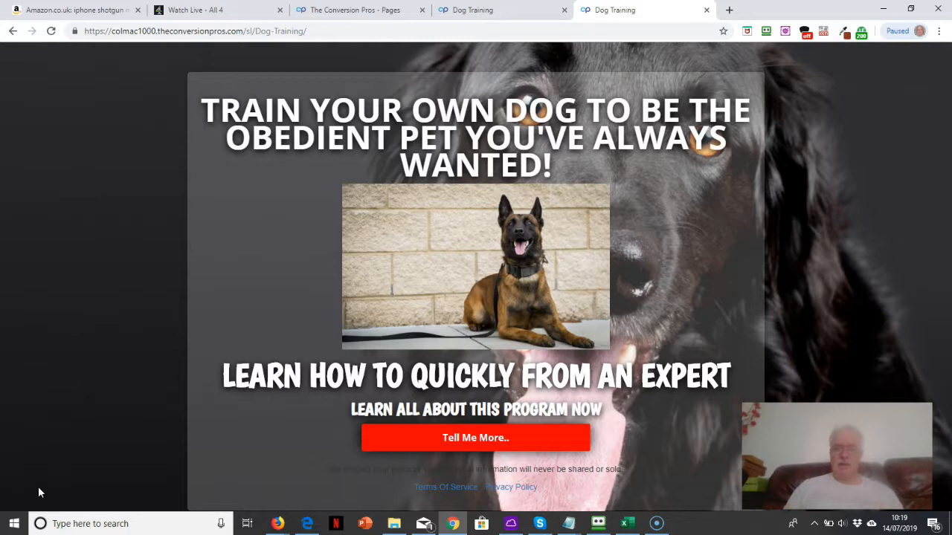
Switch to The Conversion Pros editor and save the Dog Training lander's advanced settings with the trackcl.js script as its head tracking code
left_click(500, 9)
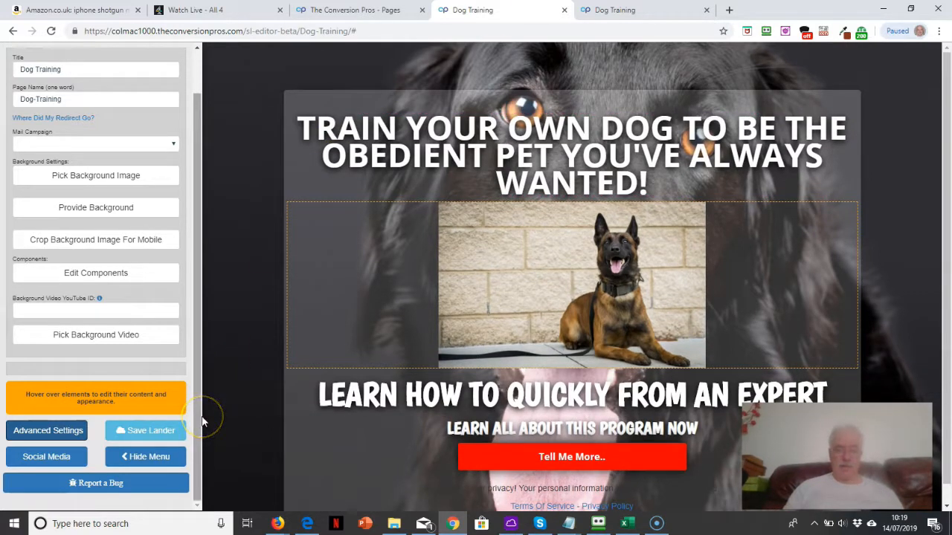
left_click(67, 436)
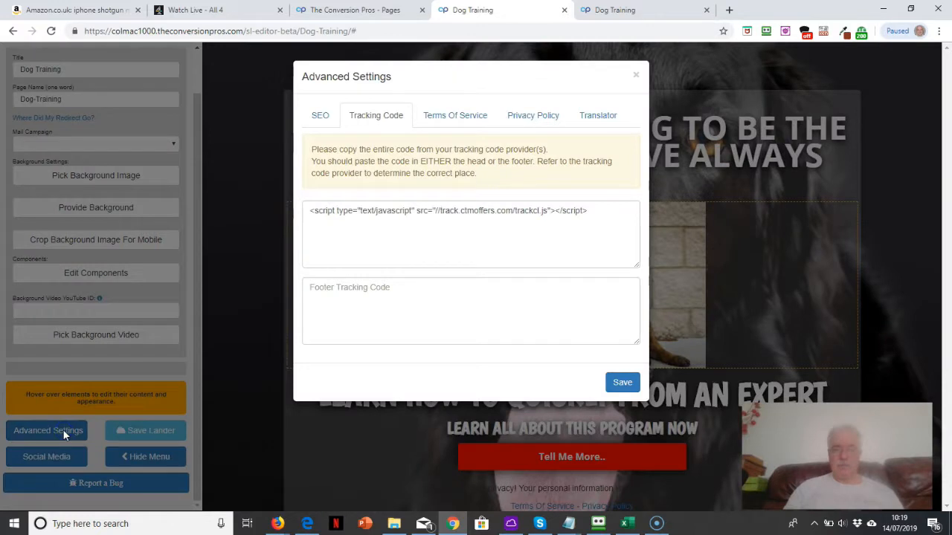
left_click(308, 123)
left_click(372, 117)
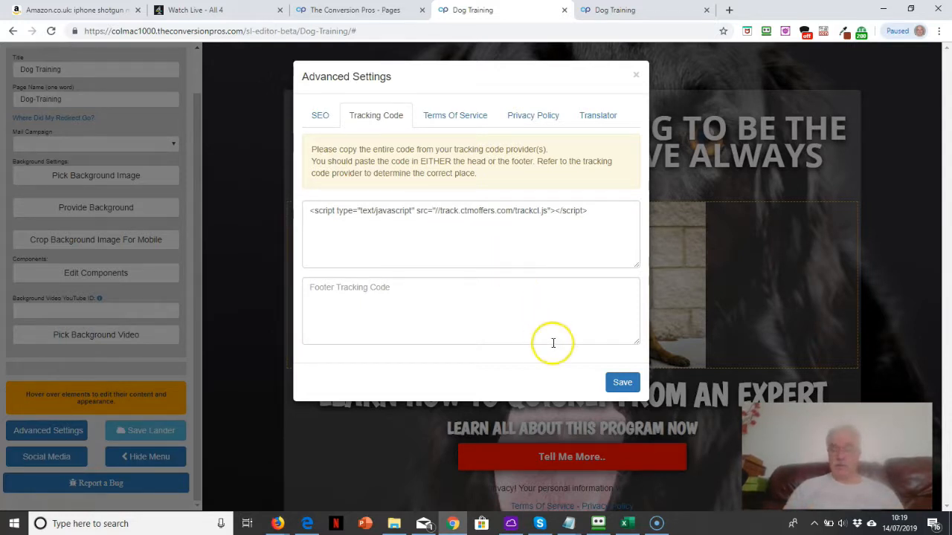
left_click(622, 385)
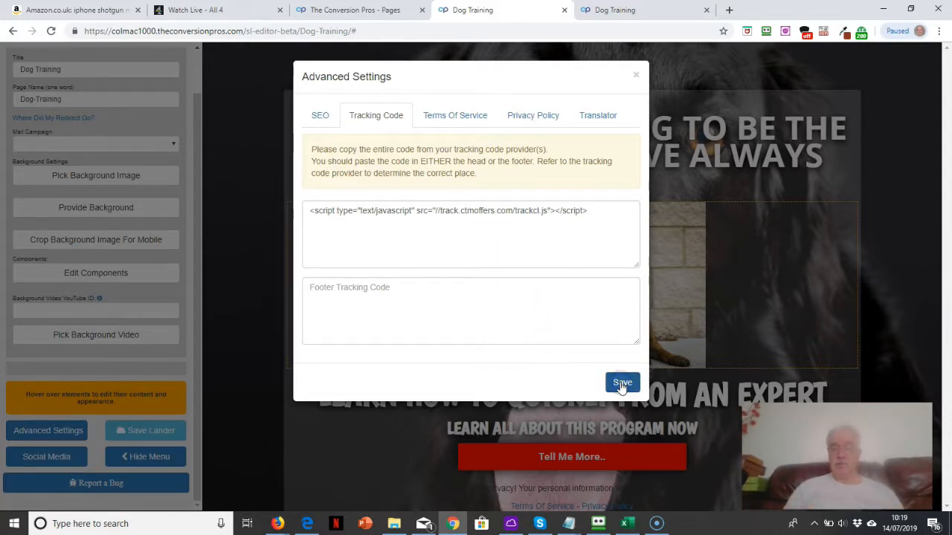
Save the lander's advanced settings and open the link attributes of the "Tell Me More.." button
left_click(621, 384)
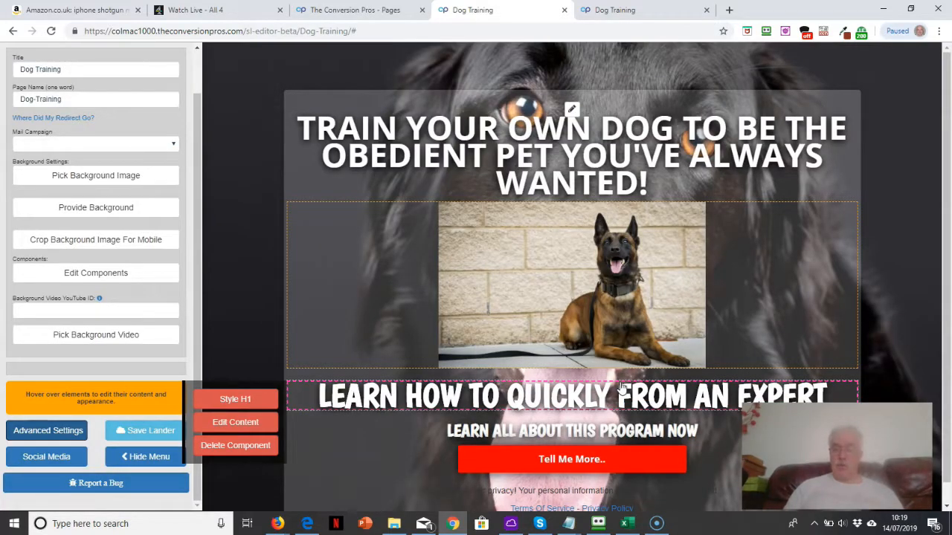
mouse_move(556, 453)
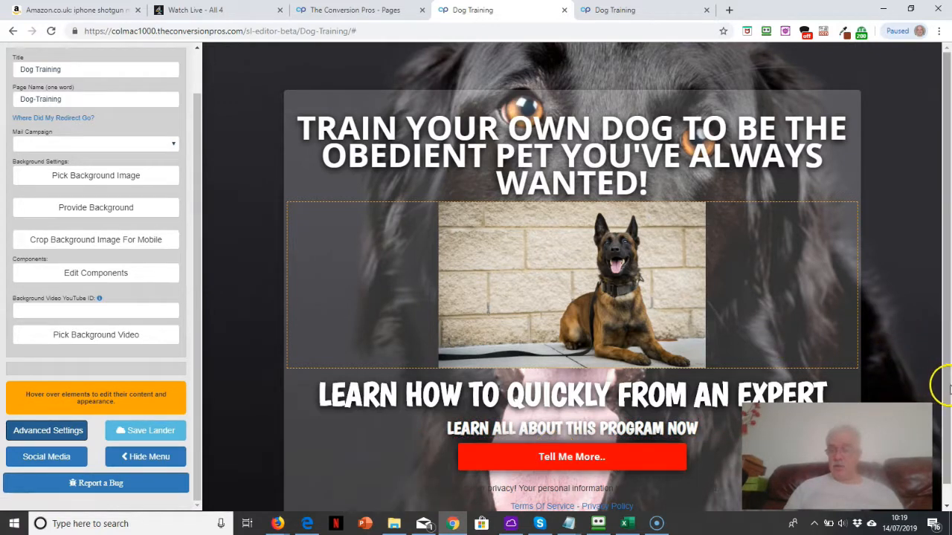
scroll(948, 413, "down", 1)
mouse_move(648, 439)
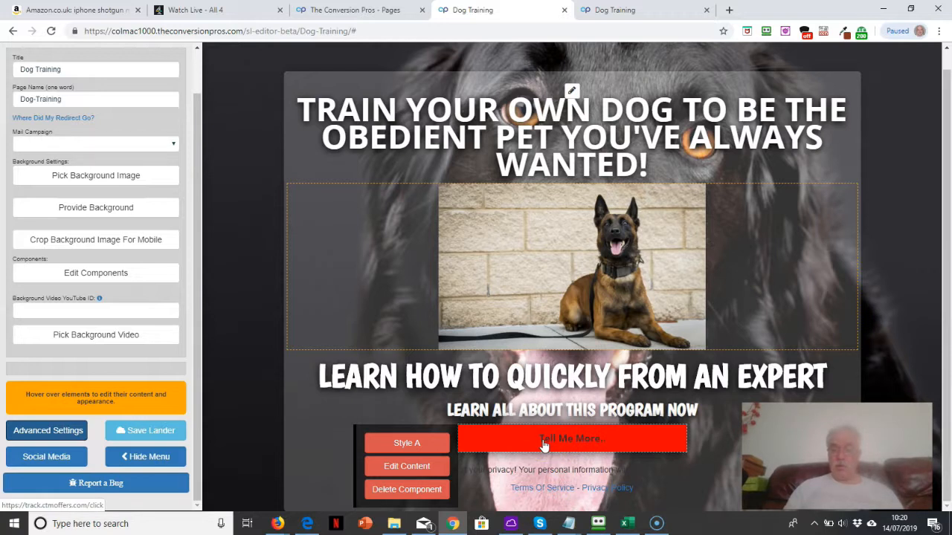
left_click(425, 444)
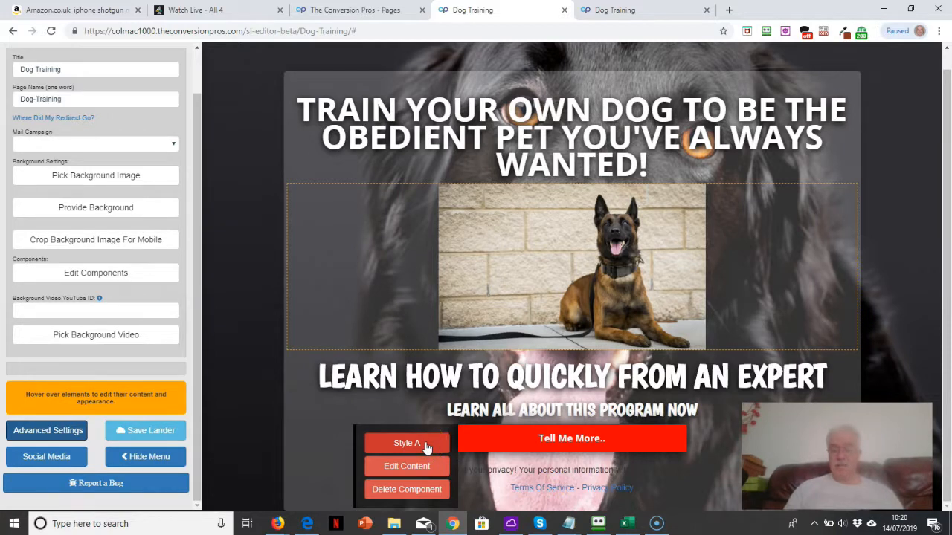
left_click(426, 445)
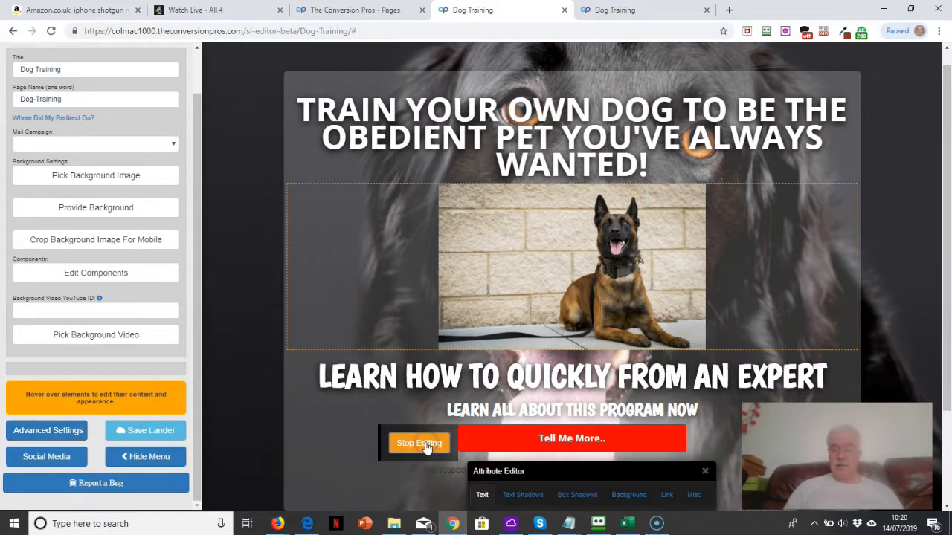
left_click(949, 230)
left_click_drag(948, 231, 948, 349)
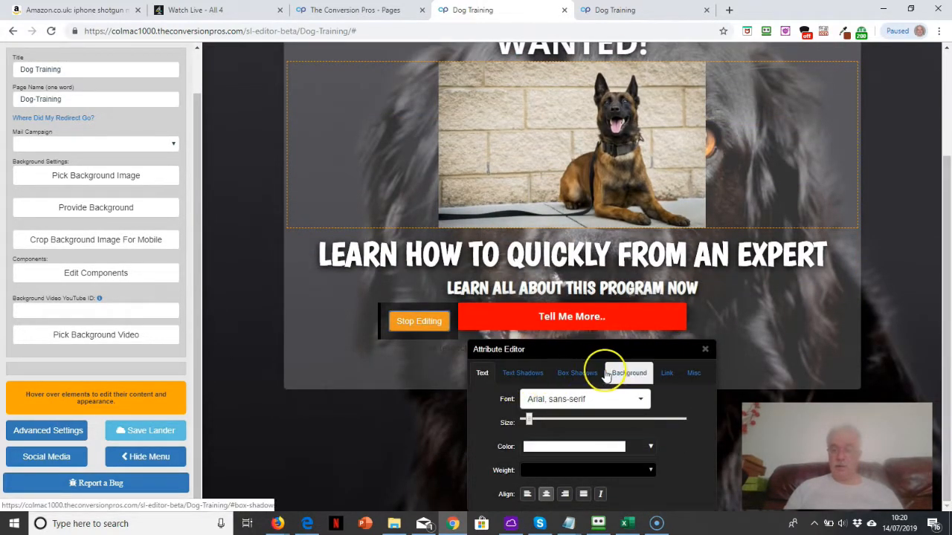
left_click(668, 374)
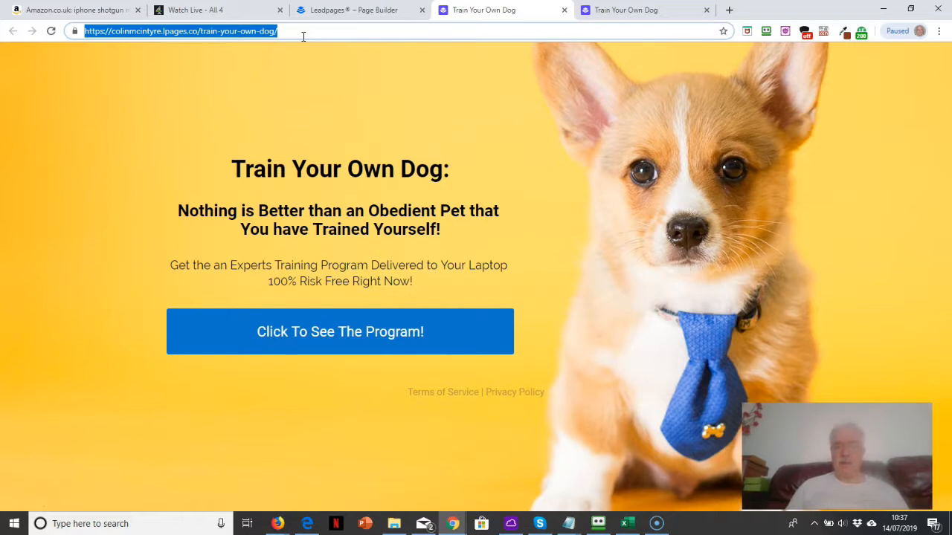
Switch from the live Leadpages dog training page to the other "Train Your Own Dog" page
left_click(638, 12)
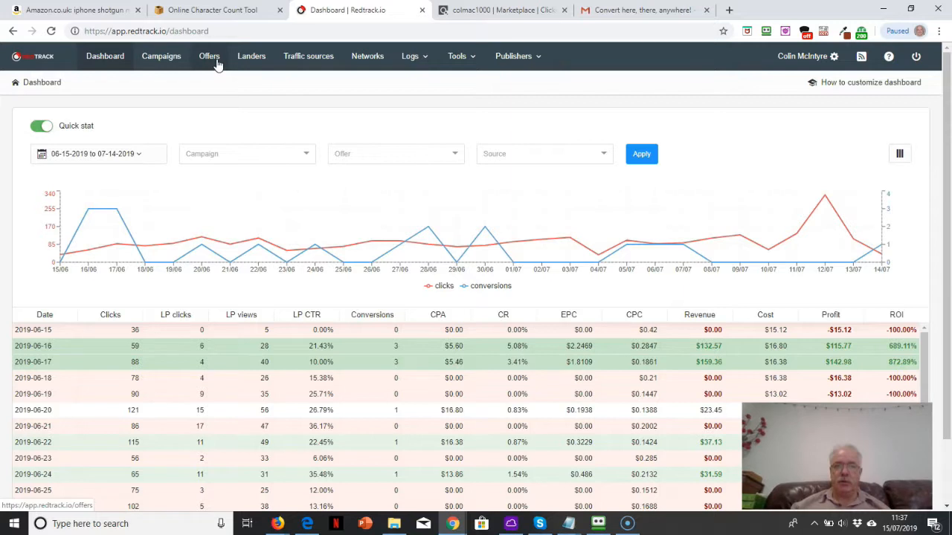
Open RedTrack's Brain Training For Dogs campaign for editing and check its domain choices and CPC cost setting
left_click(172, 64)
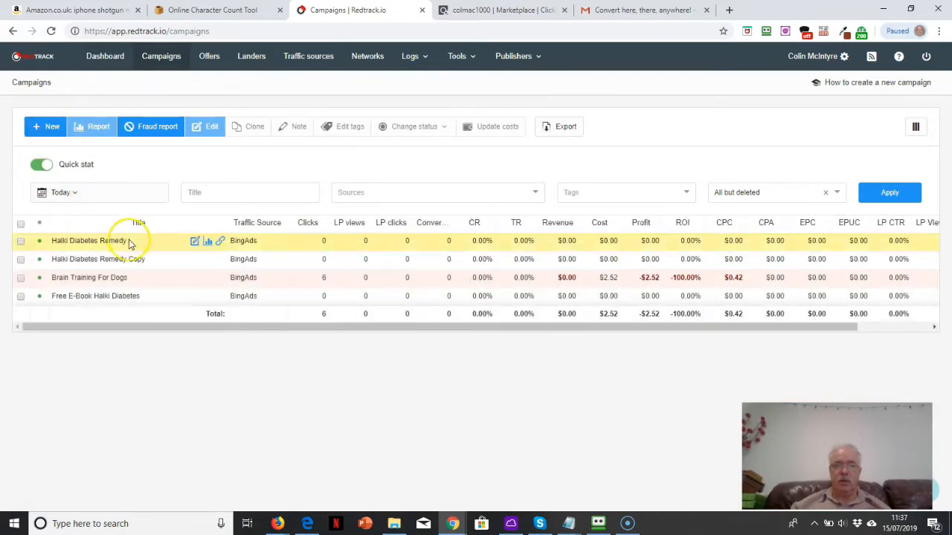
left_click(194, 280)
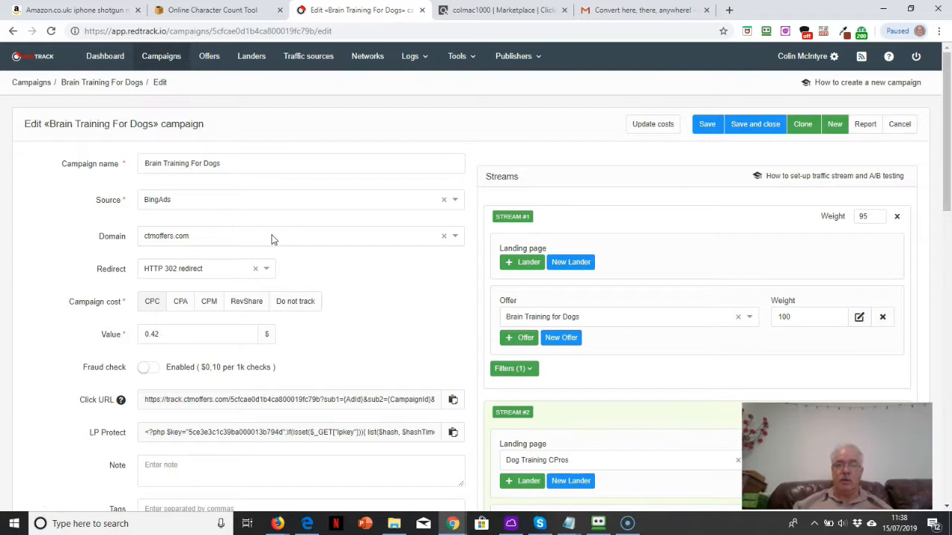
left_click(457, 237)
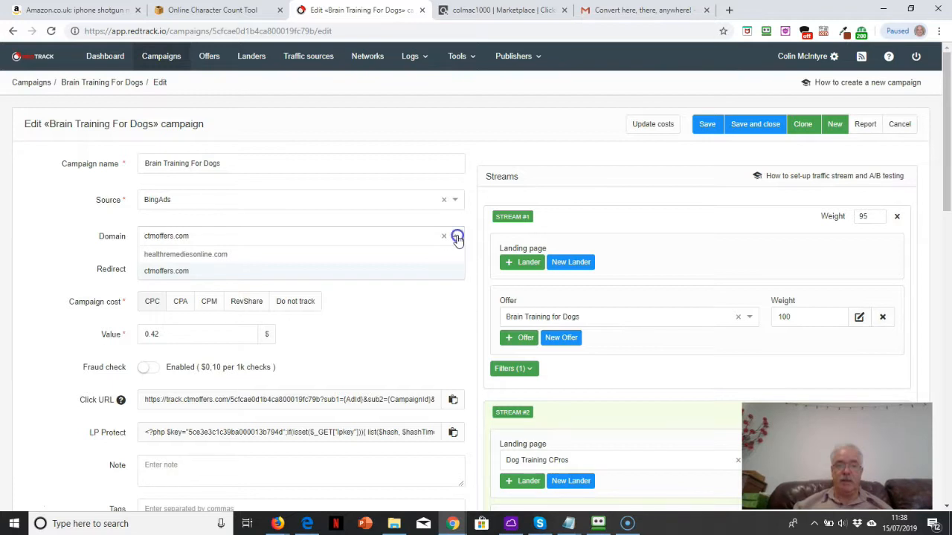
left_click(456, 238)
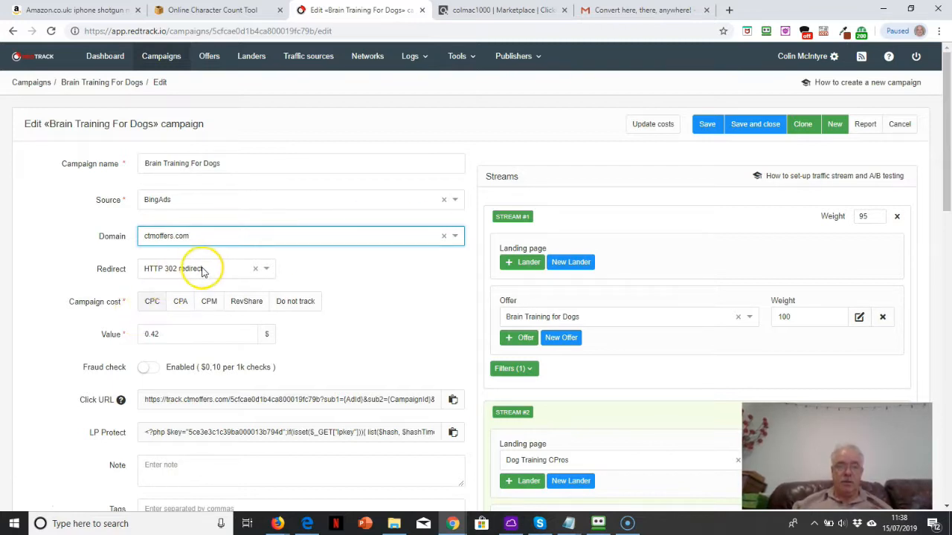
left_click(151, 309)
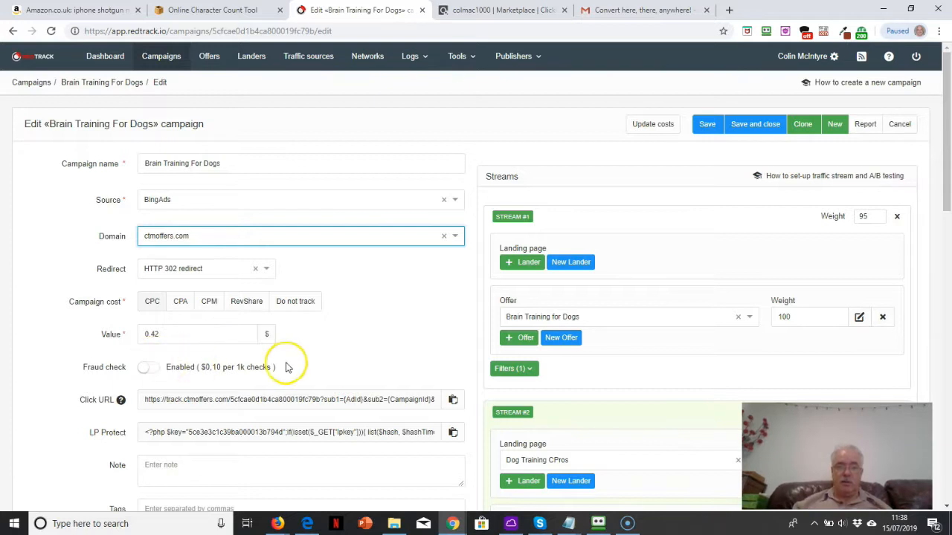
Inspect the Sub4 filter of Stream #1 in the campaign and collapse the filter settings again
left_click_drag(947, 181, 949, 218)
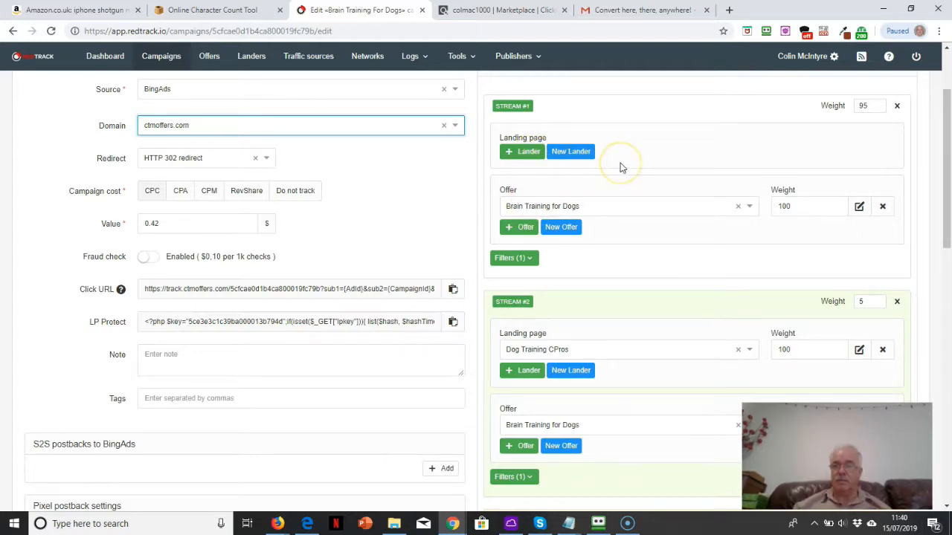
left_click(531, 260)
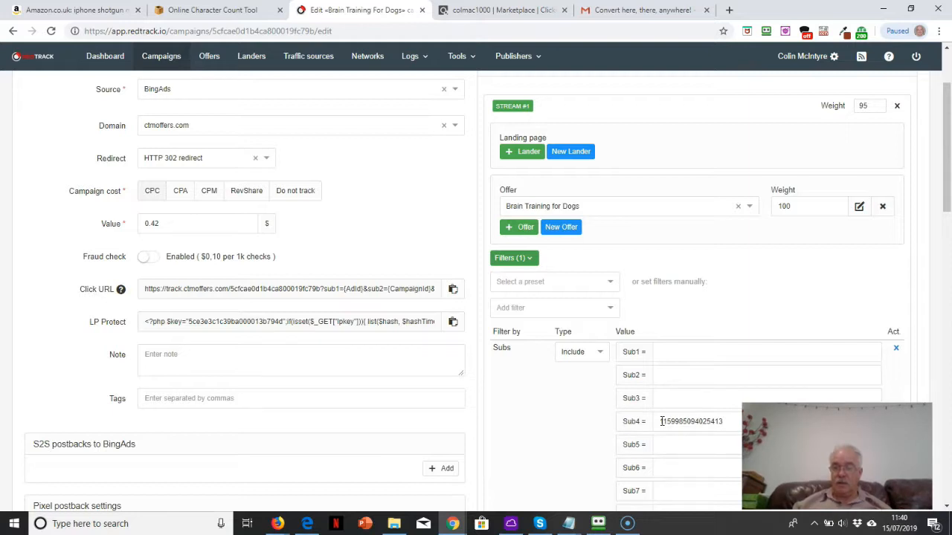
left_click(657, 256)
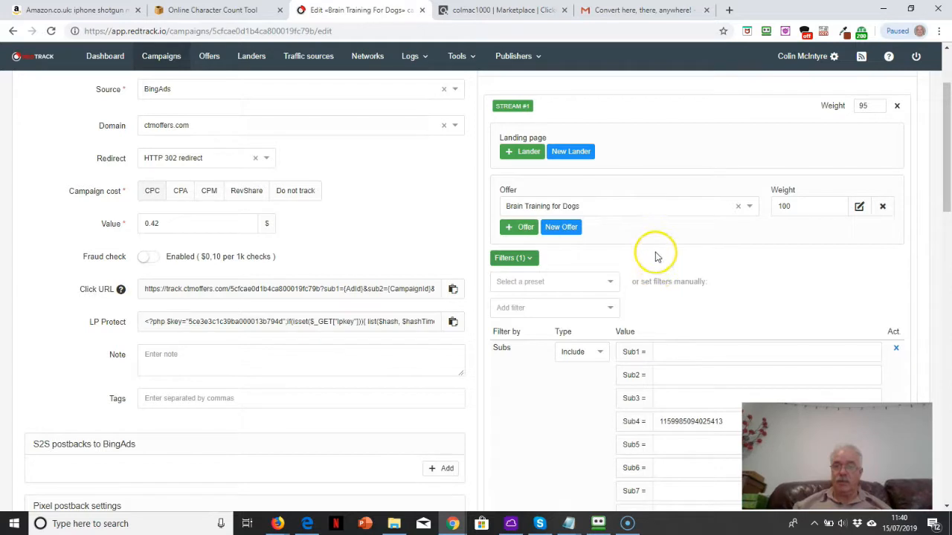
left_click(531, 258)
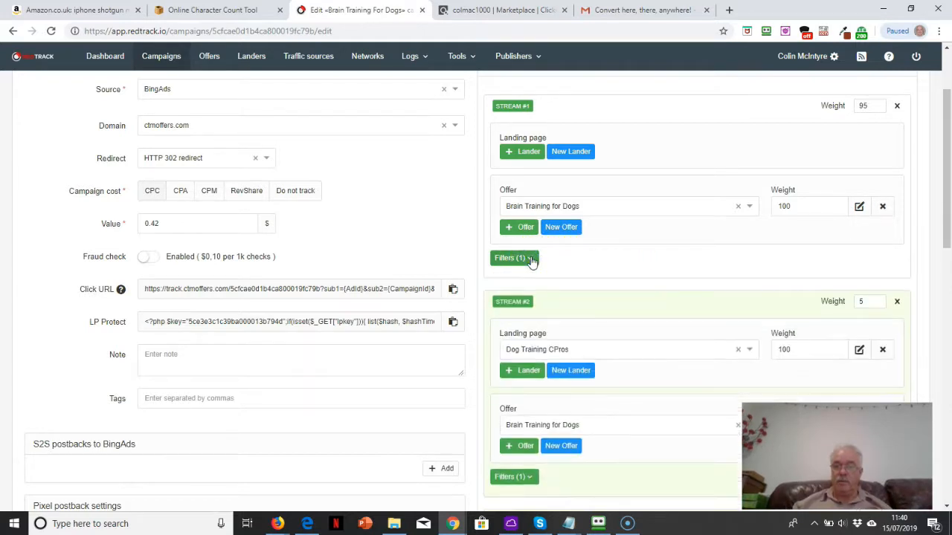
Compare the weights, landing pages and offers of Stream #1 and Stream #2
left_click_drag(946, 201, 950, 223)
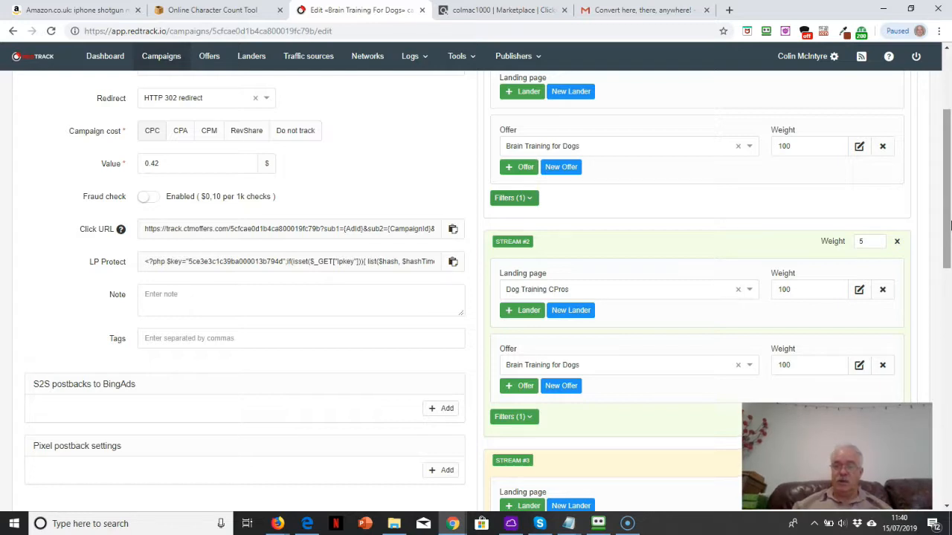
mouse_move(949, 223)
left_mouse_down()
mouse_move(949, 234)
mouse_move(949, 222)
left_mouse_up()
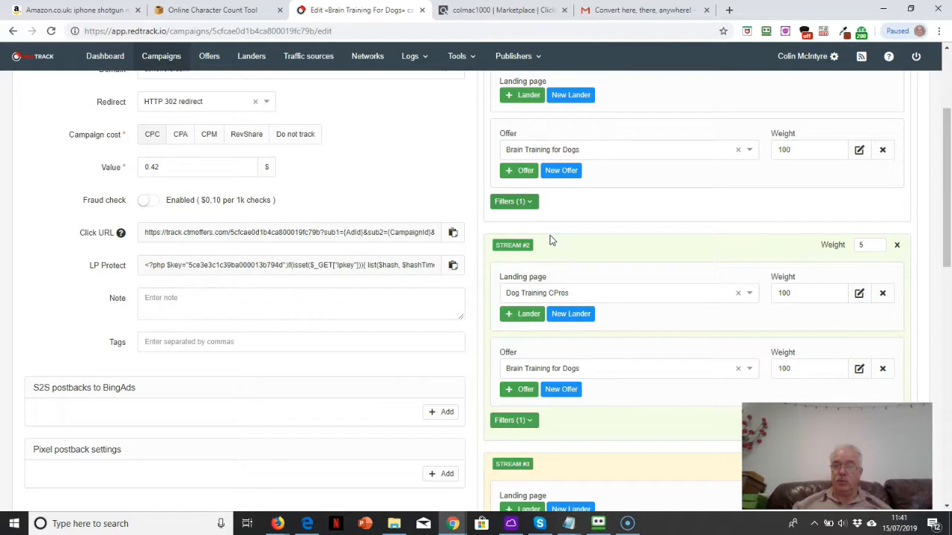
mouse_move(941, 180)
left_mouse_down()
mouse_move(942, 146)
mouse_move(947, 187)
left_mouse_up()
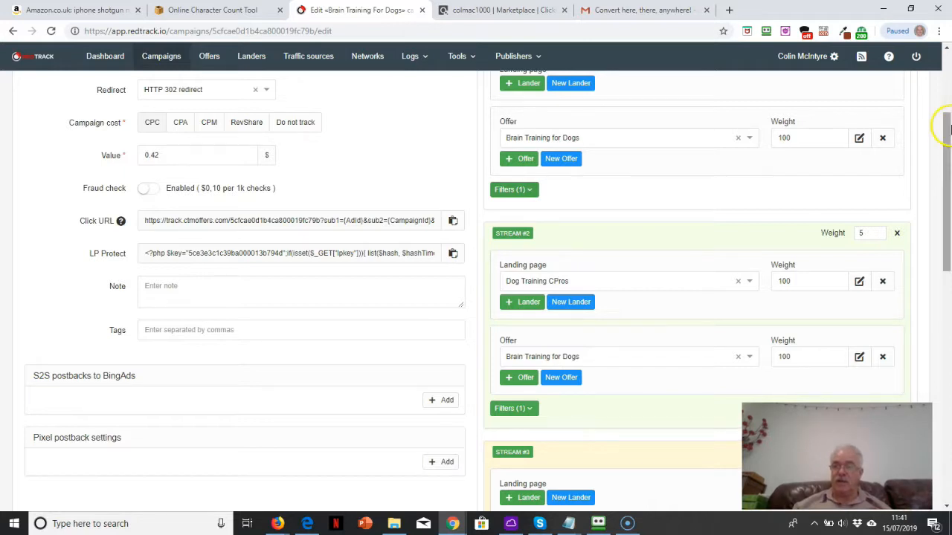
left_click_drag(946, 130, 944, 104)
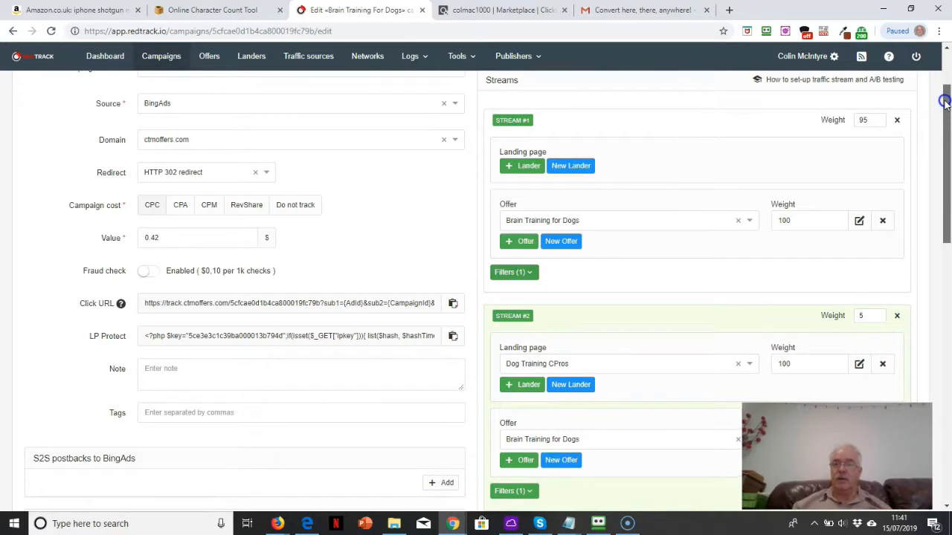
left_click_drag(945, 104, 949, 141)
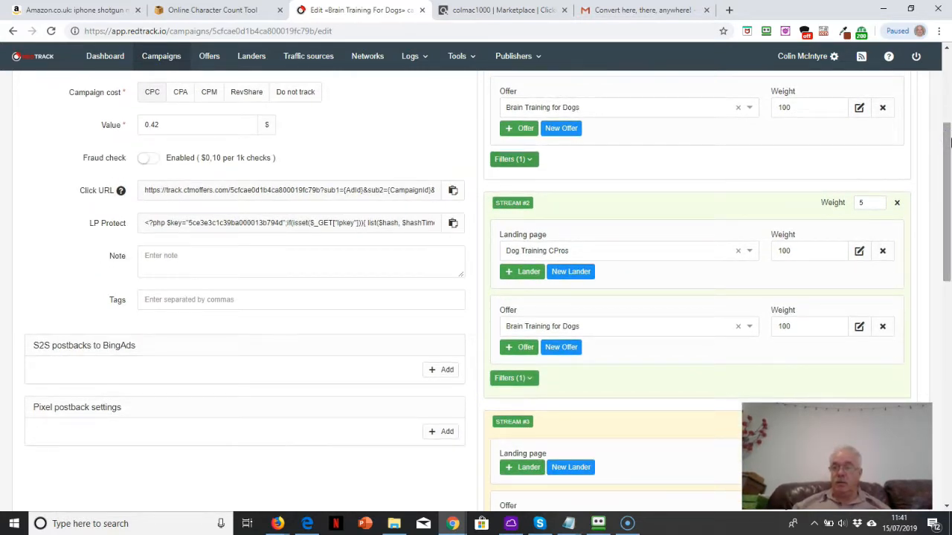
Review Stream #3 and Stream #4, including the offers available for Stream #4, without changing the selection
left_click_drag(949, 142, 947, 257)
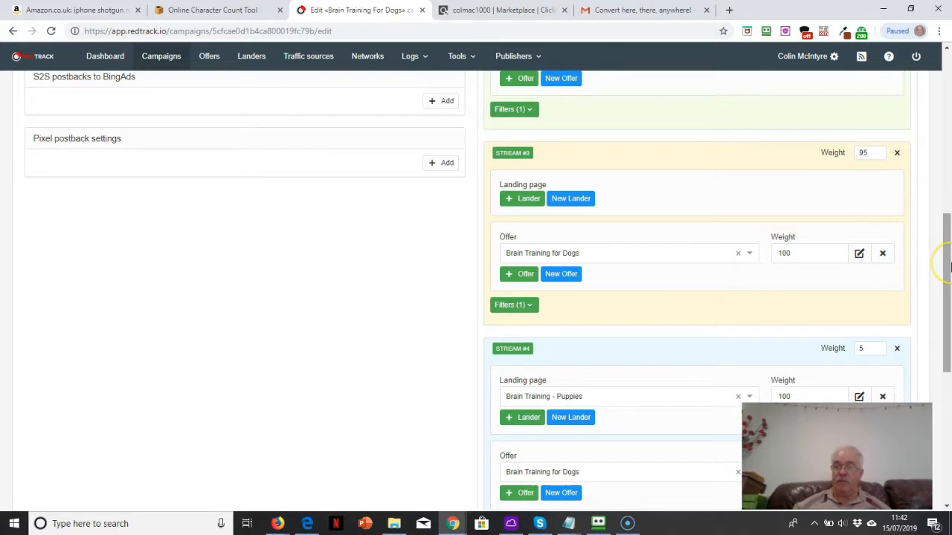
left_click_drag(948, 261, 949, 278)
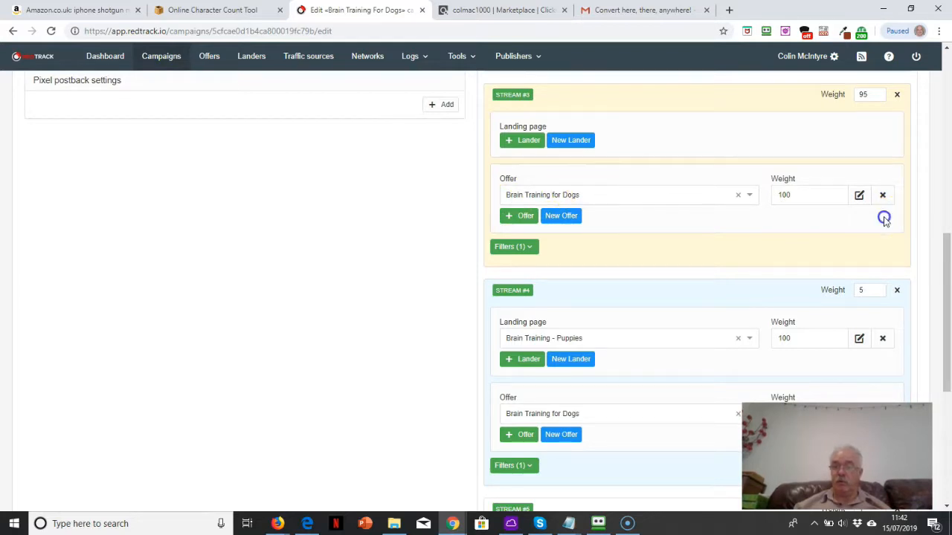
left_click_drag(949, 254, 948, 283)
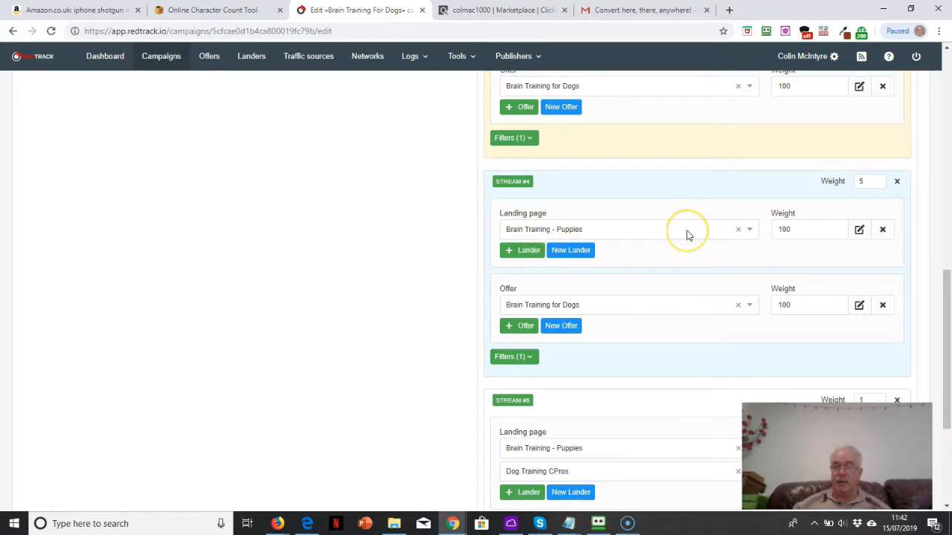
left_click(948, 281)
left_click_drag(948, 280, 948, 318)
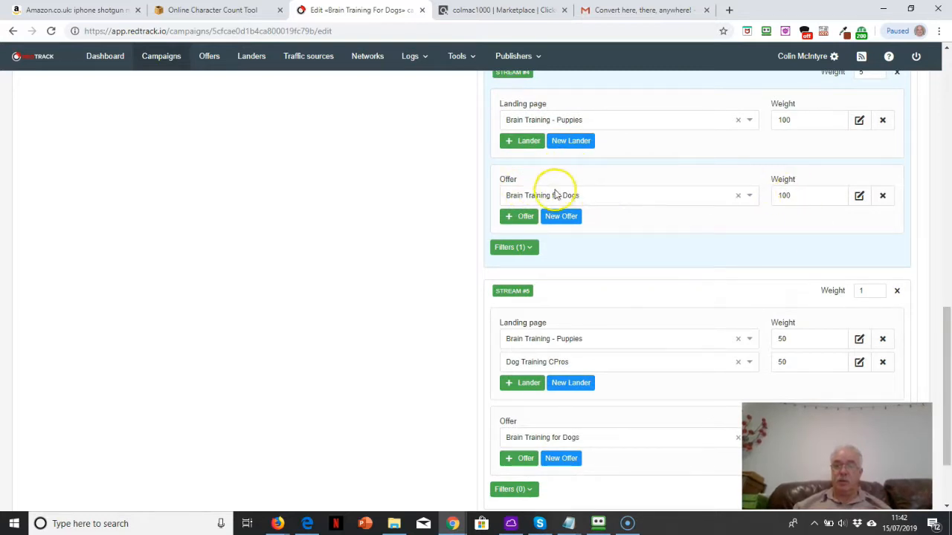
left_click(647, 204)
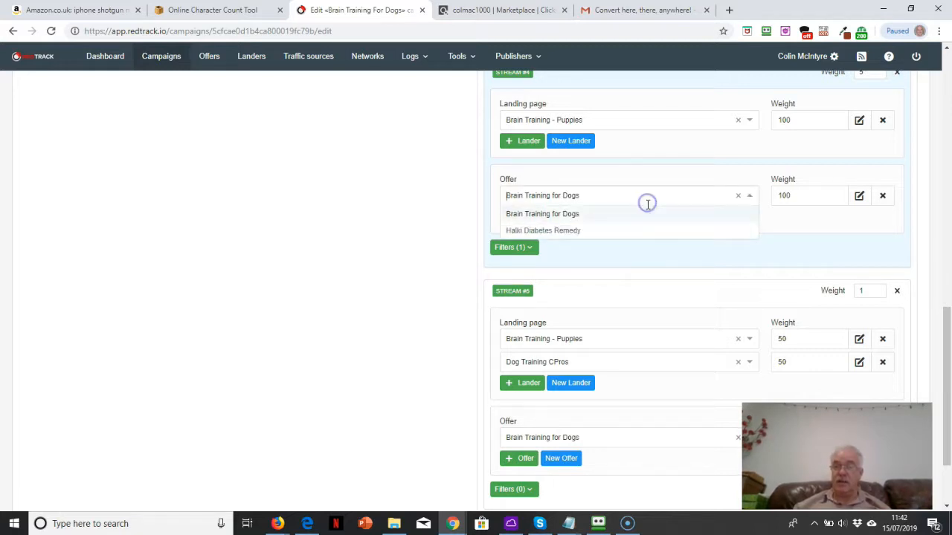
left_click(647, 177)
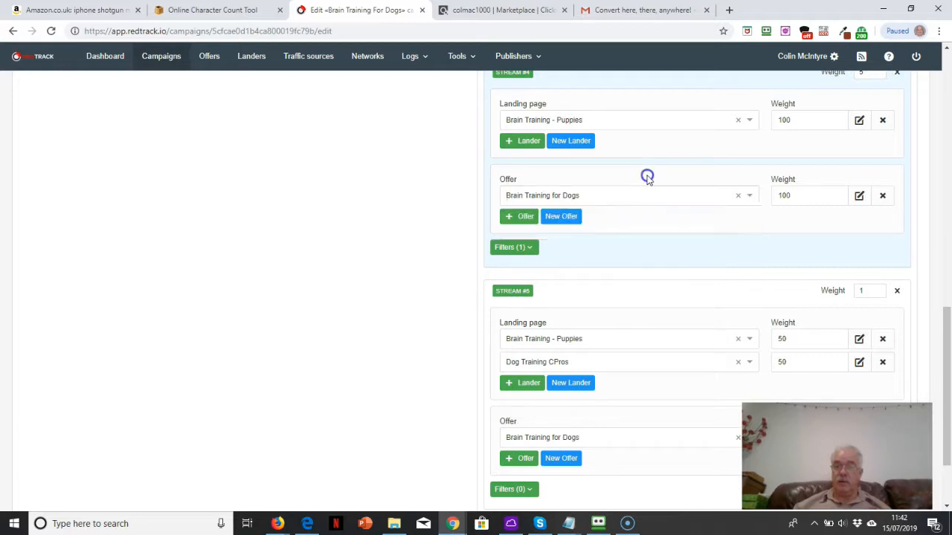
Examine the landing page split, offer and weight of the unfiltered Stream #5
left_click_drag(947, 320, 946, 353)
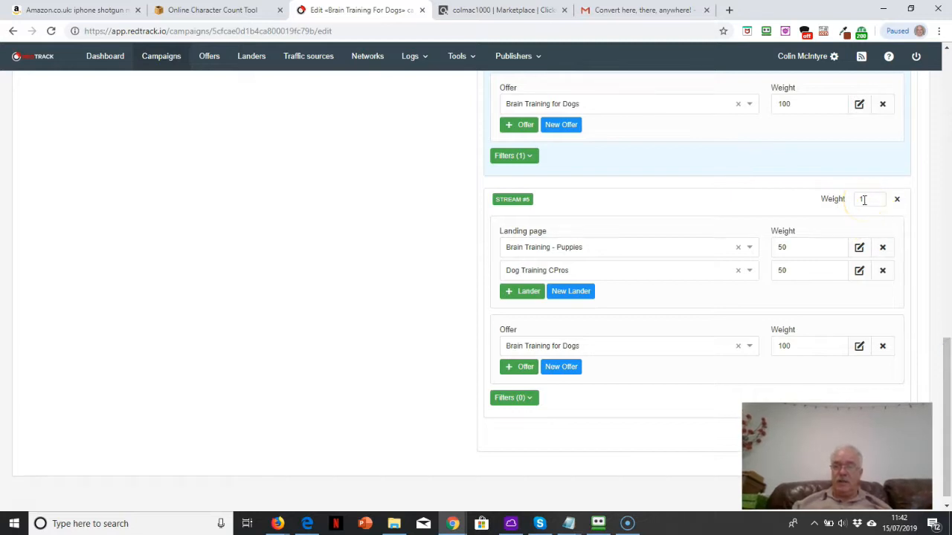
left_click(666, 210)
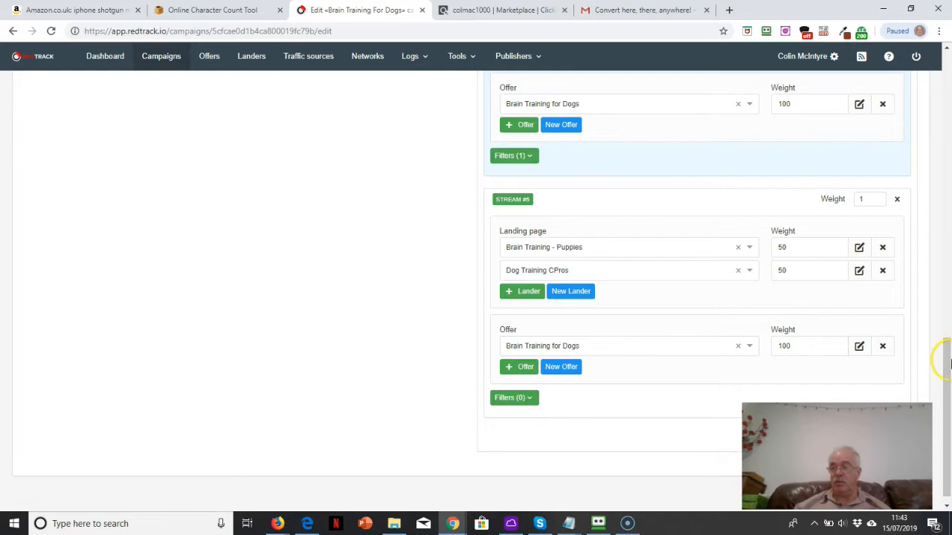
left_click_drag(947, 376, 946, 113)
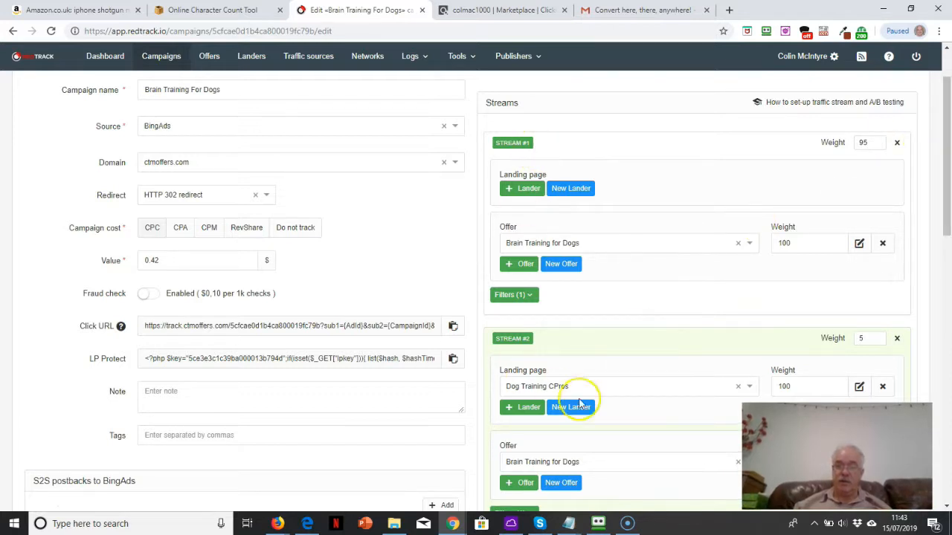
Check the filter settings of Stream #2 with the Dog Training CPros lander and collapse them again
mouse_move(945, 129)
left_mouse_down()
mouse_move(949, 353)
mouse_move(947, 218)
left_mouse_up()
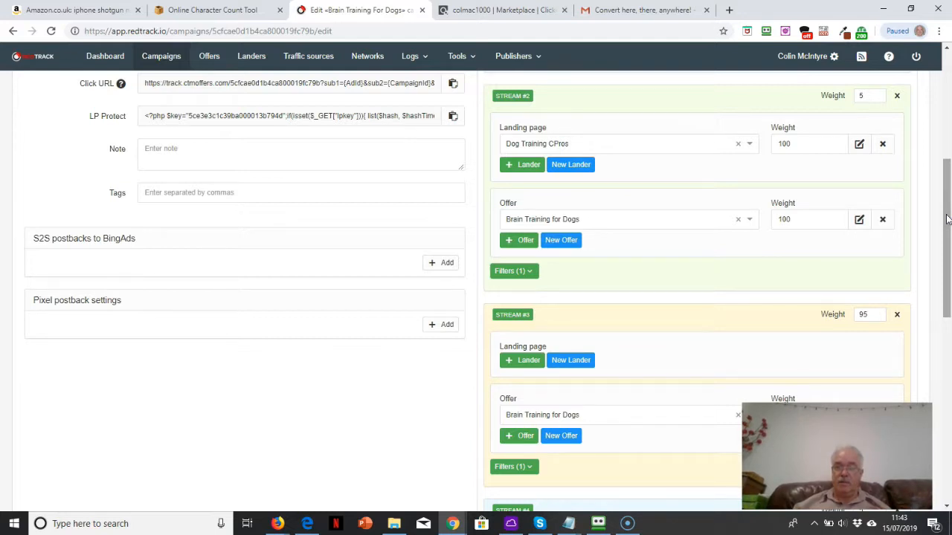
left_click(531, 273)
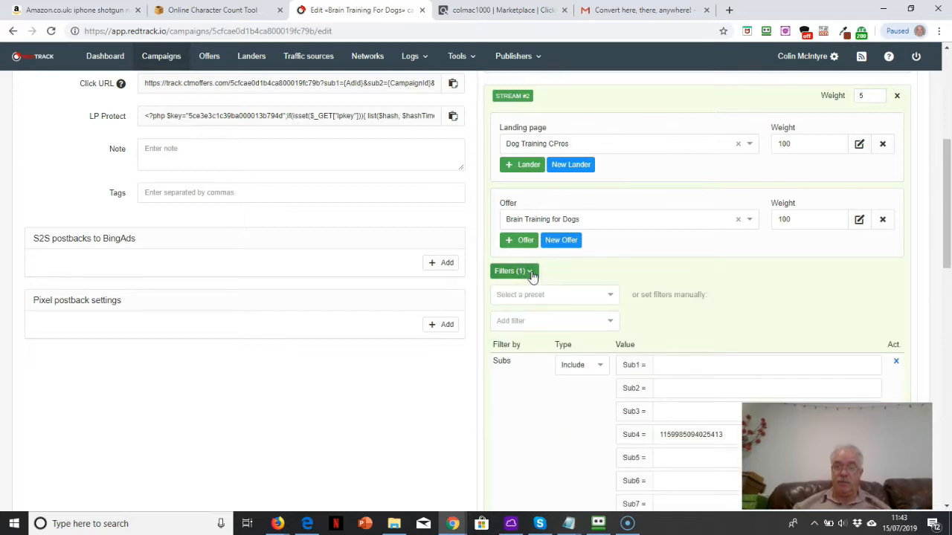
left_click(531, 272)
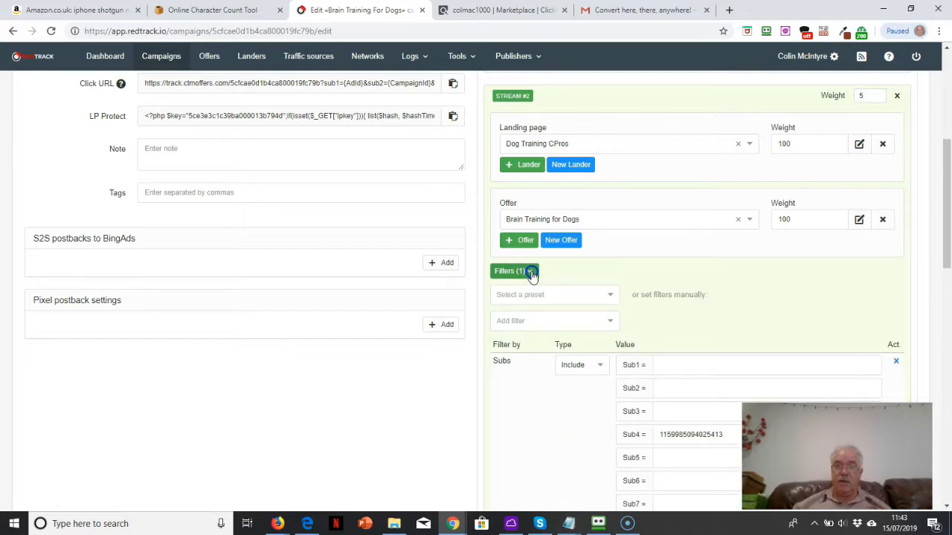
Review the Sub4 values in the BTFD - Puppy and BTFD - Dog filter presets and return to the campaigns
left_click(470, 56)
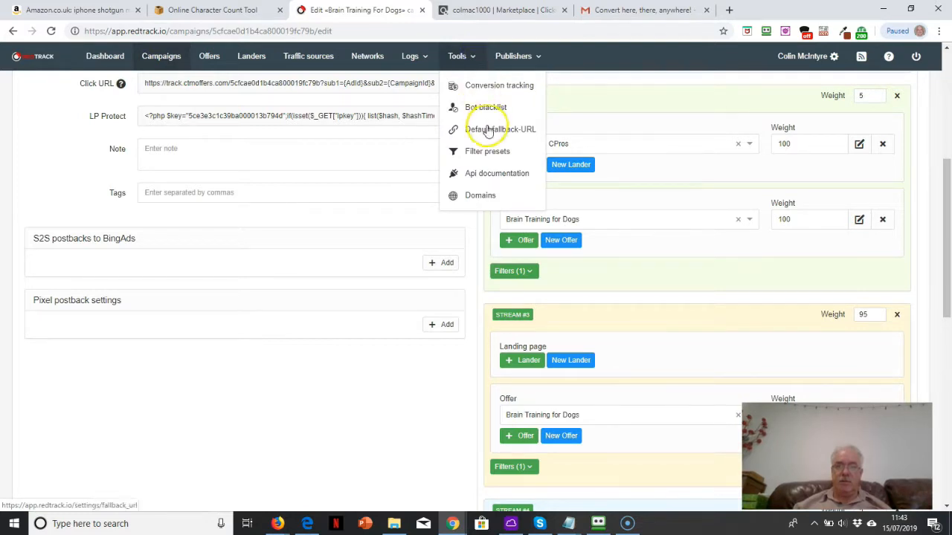
left_click(488, 149)
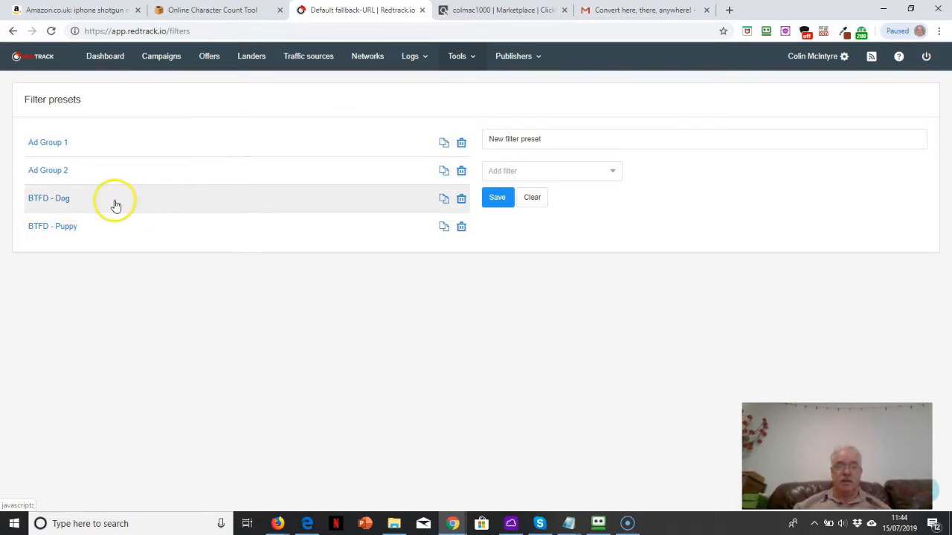
left_click(70, 228)
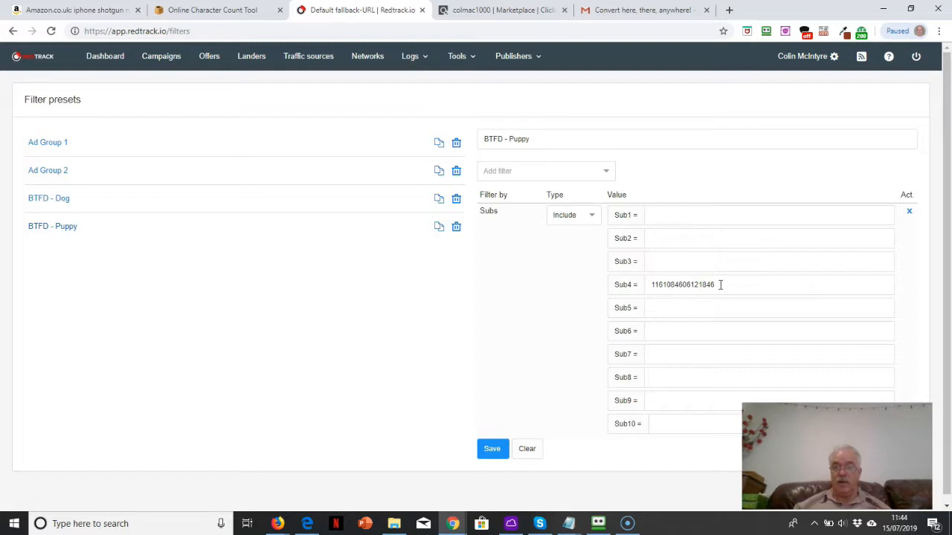
left_click(99, 199)
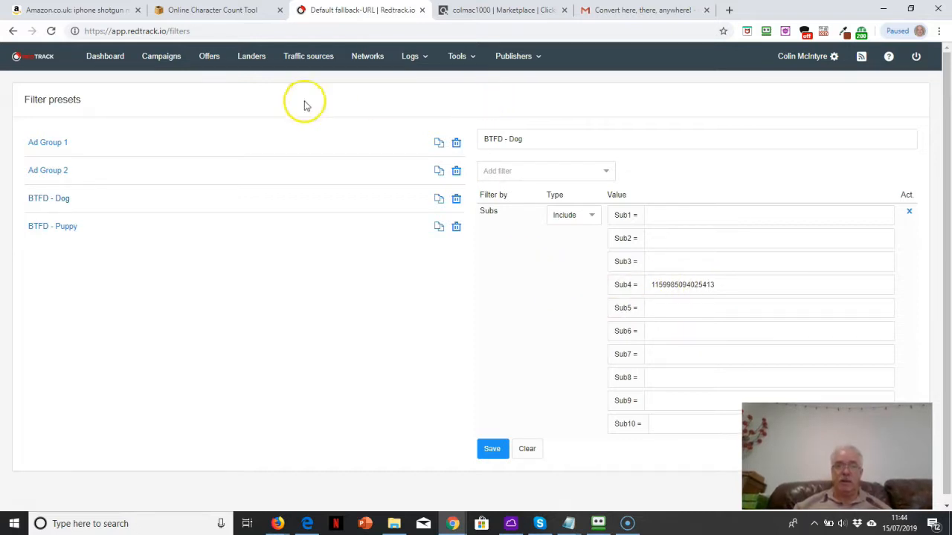
left_click(160, 60)
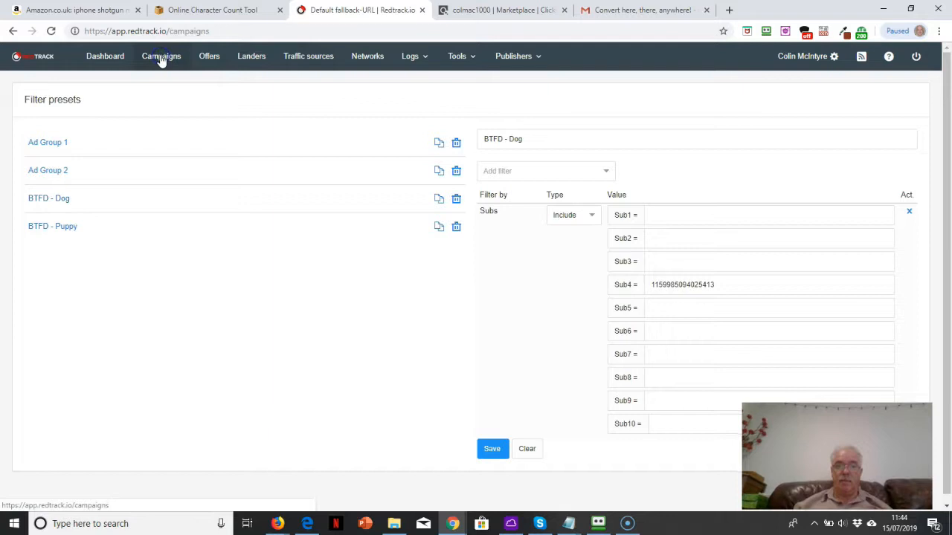